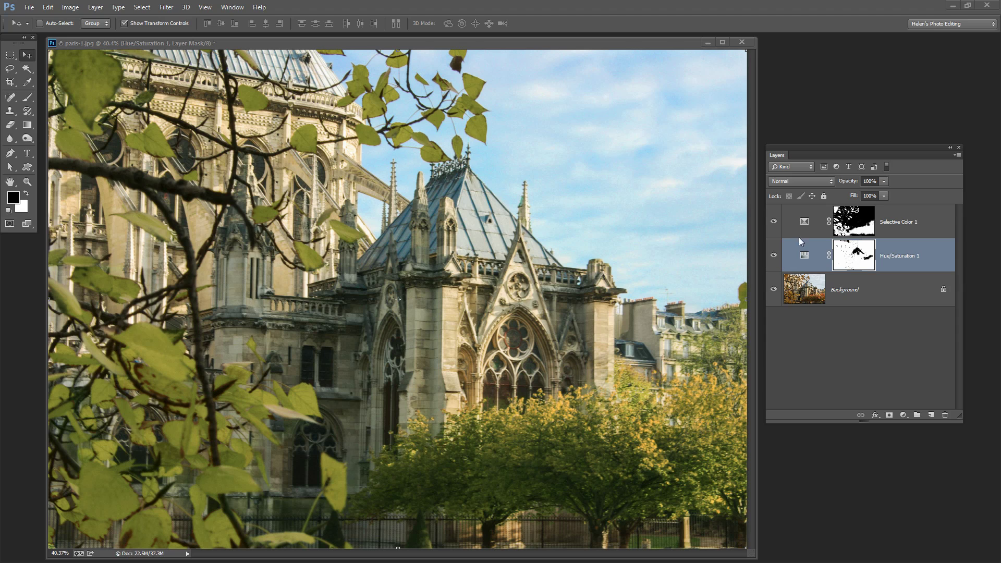
- Compare against the original colours, then delete both old adjustment layers
{"action": "left_click", "coordinate": [774, 221]}
{"action": "left_click", "coordinate": [774, 255]}
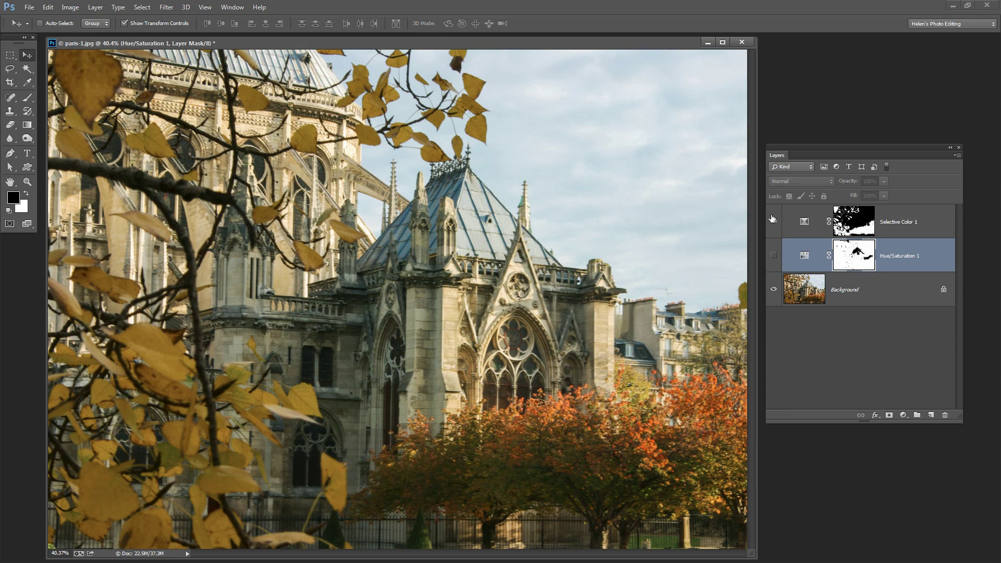
{"action": "left_click", "coordinate": [774, 255]}
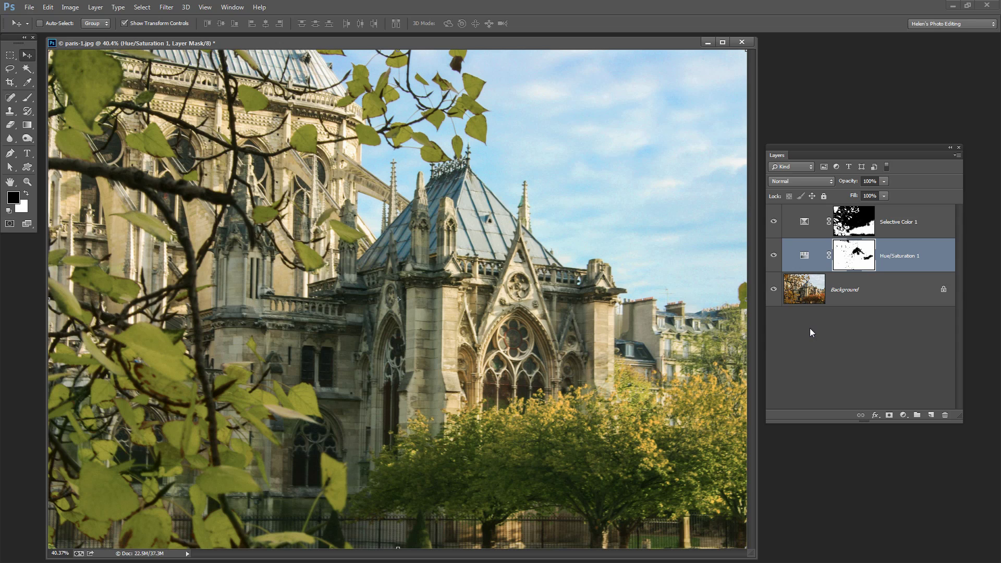
{"action": "left_click", "coordinate": [907, 228], "text": "shift"}
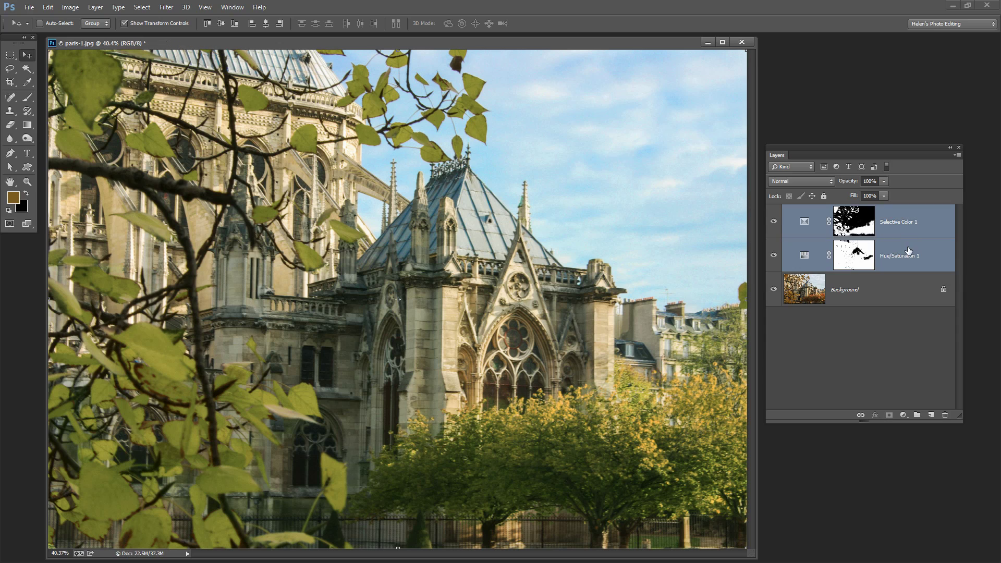
{"action": "left_click_drag", "start_coordinate": [909, 252], "coordinate": [945, 415]}
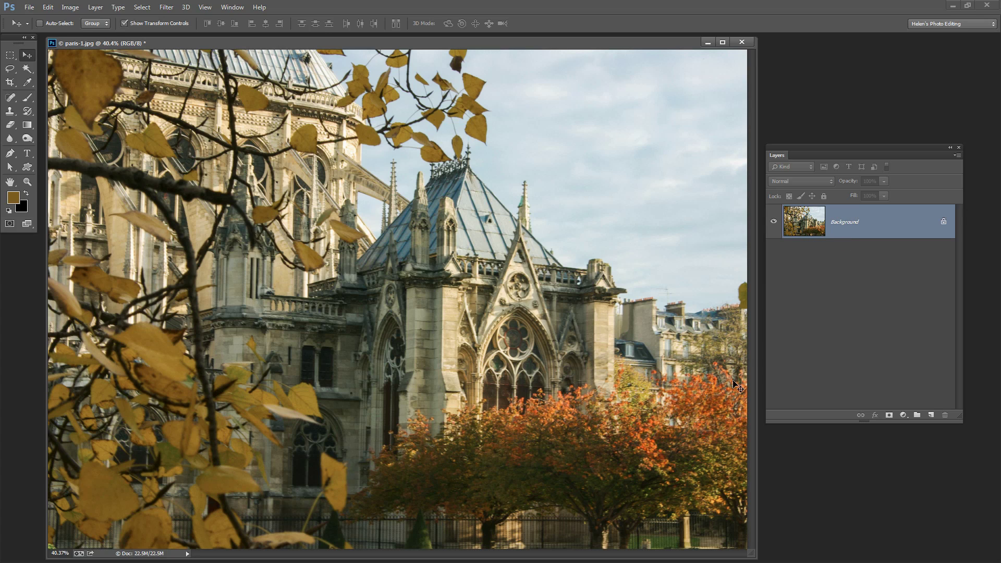
- Add a new Selective Color 1 adjustment layer above the Background photo
{"action": "left_click", "coordinate": [95, 7]}
{"action": "mouse_move", "coordinate": [127, 99]}
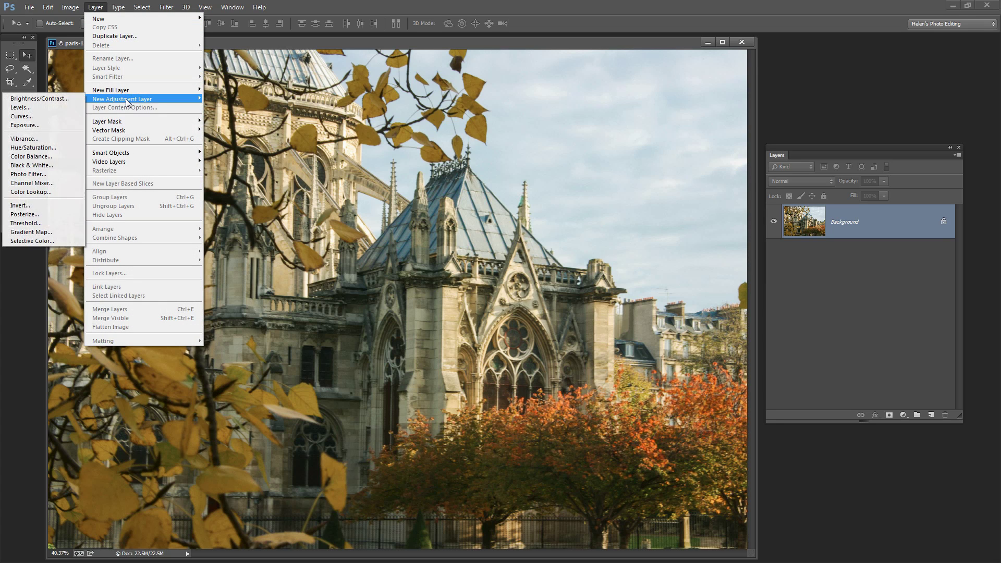
{"action": "left_click", "coordinate": [32, 241]}
{"action": "left_click", "coordinate": [432, 325]}
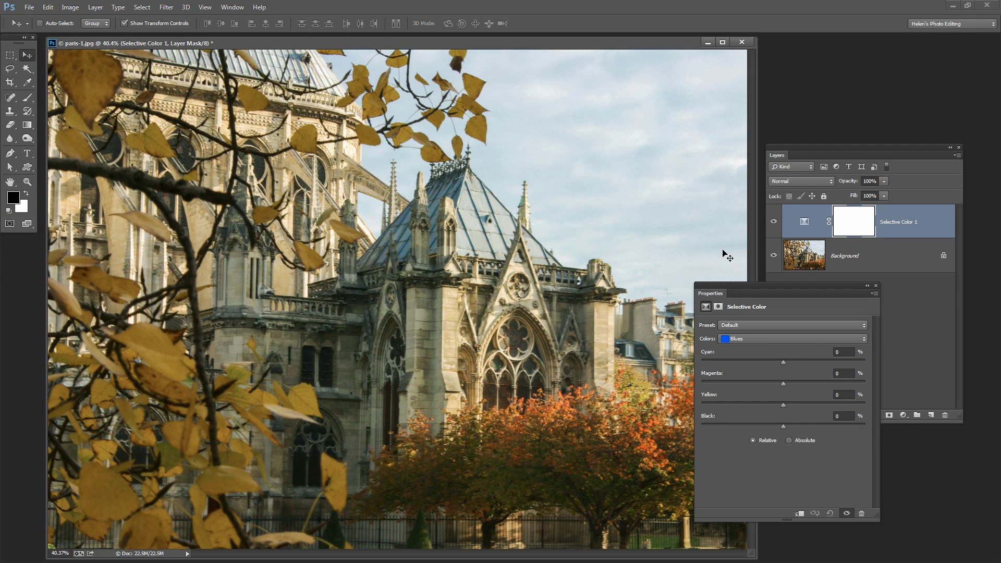
- Move the Properties panel up, target Yellows and drag Yellow fully left to -100
{"action": "left_click_drag", "start_coordinate": [737, 285], "coordinate": [709, 53]}
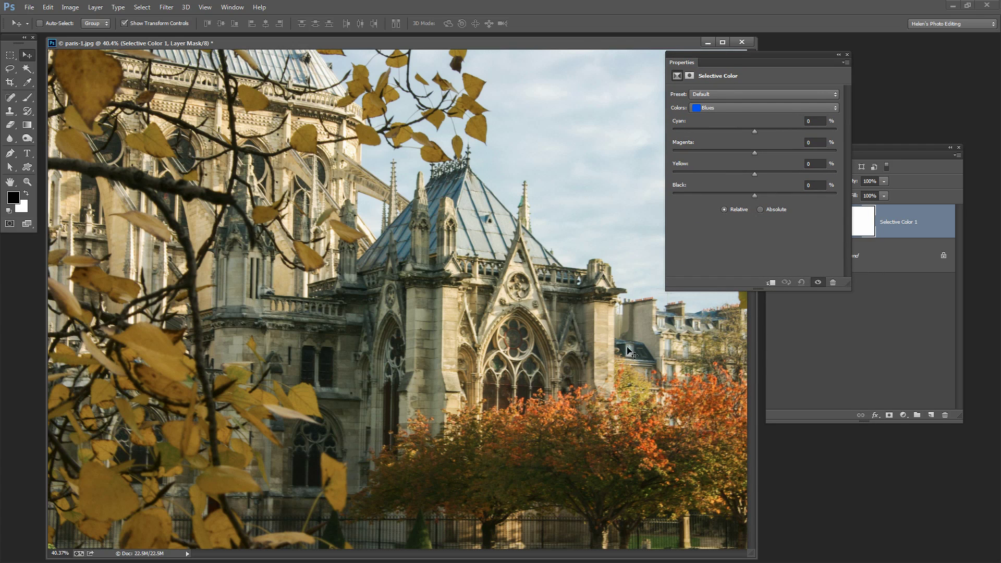
{"action": "left_click", "coordinate": [729, 108]}
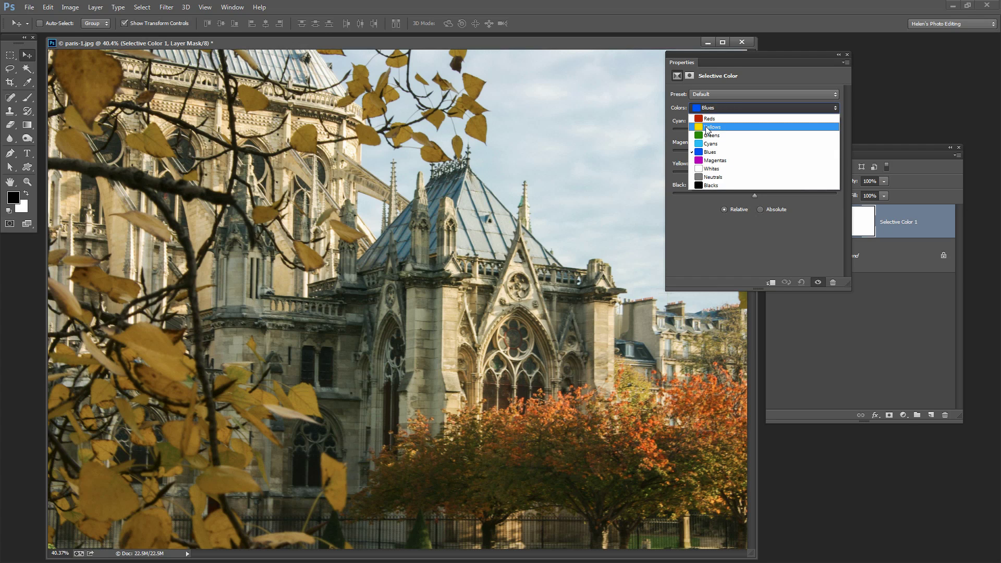
{"action": "left_click", "coordinate": [708, 128]}
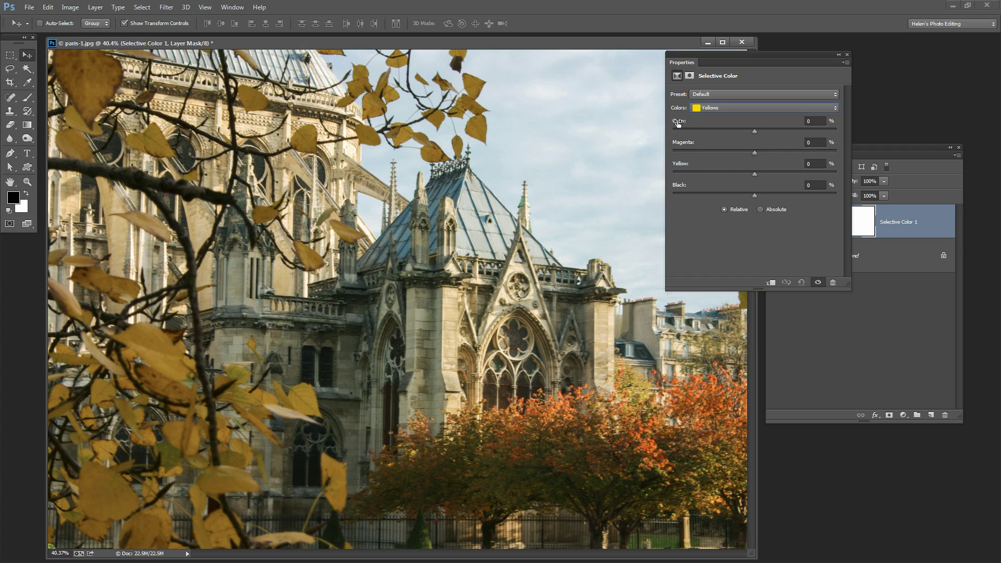
{"action": "left_click", "coordinate": [686, 165]}
- Test the Yellows sliders, then settle on Cyan +76, Magenta -79, Yellow +41
{"action": "left_click_drag", "start_coordinate": [686, 181], "coordinate": [669, 181]}
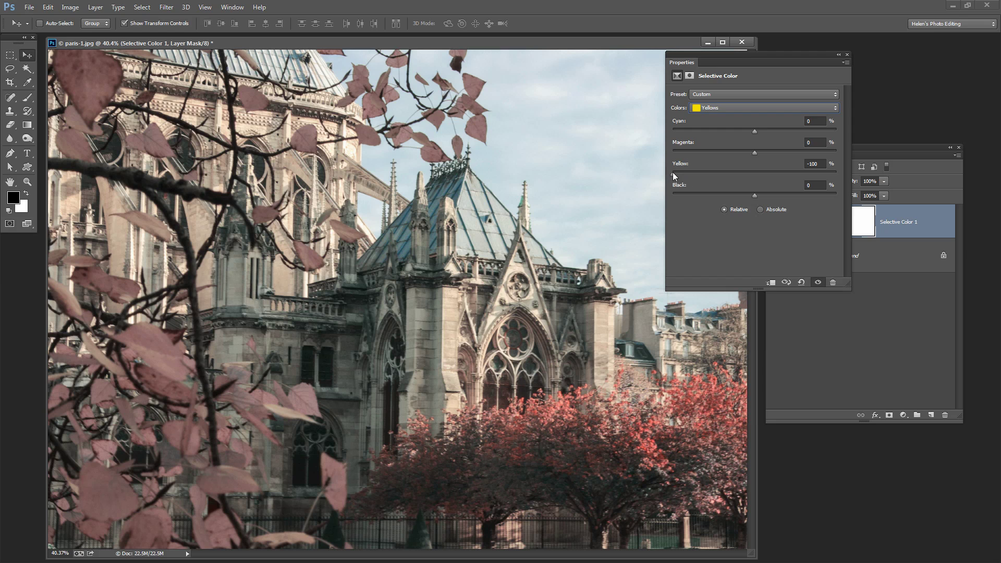
{"action": "left_click_drag", "start_coordinate": [673, 173], "coordinate": [756, 178]}
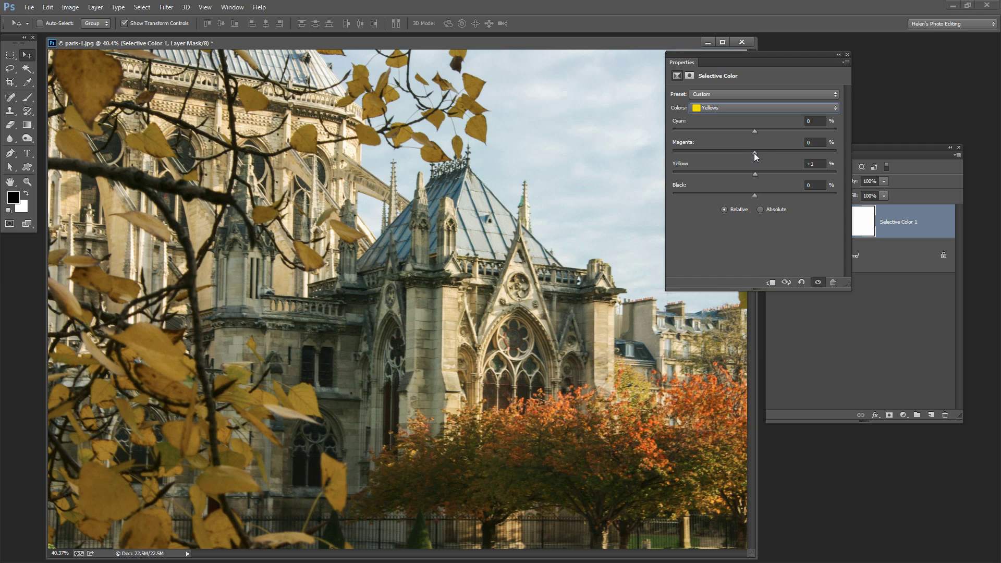
{"action": "left_click_drag", "start_coordinate": [752, 154], "coordinate": [837, 152]}
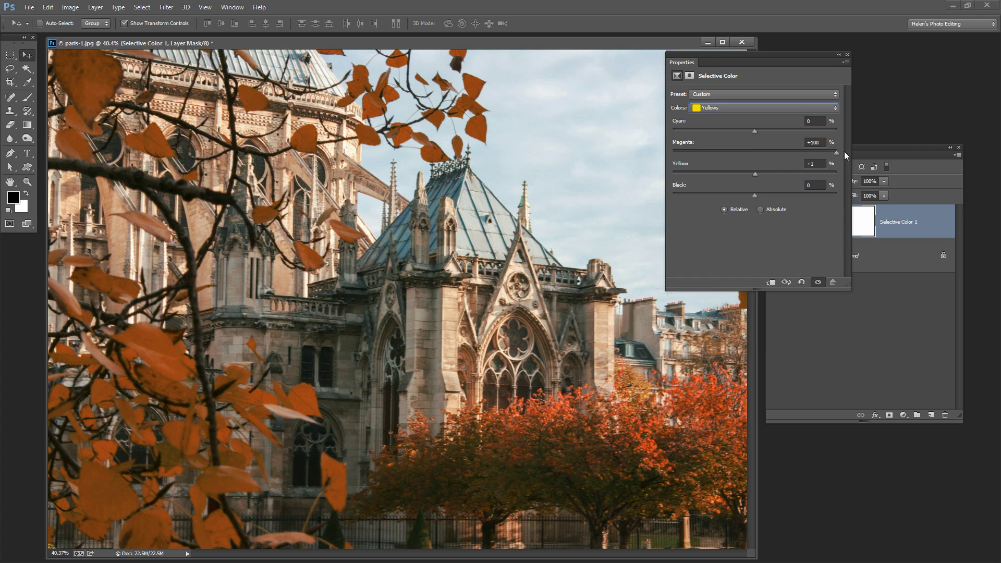
{"action": "left_click_drag", "start_coordinate": [837, 152], "coordinate": [669, 153]}
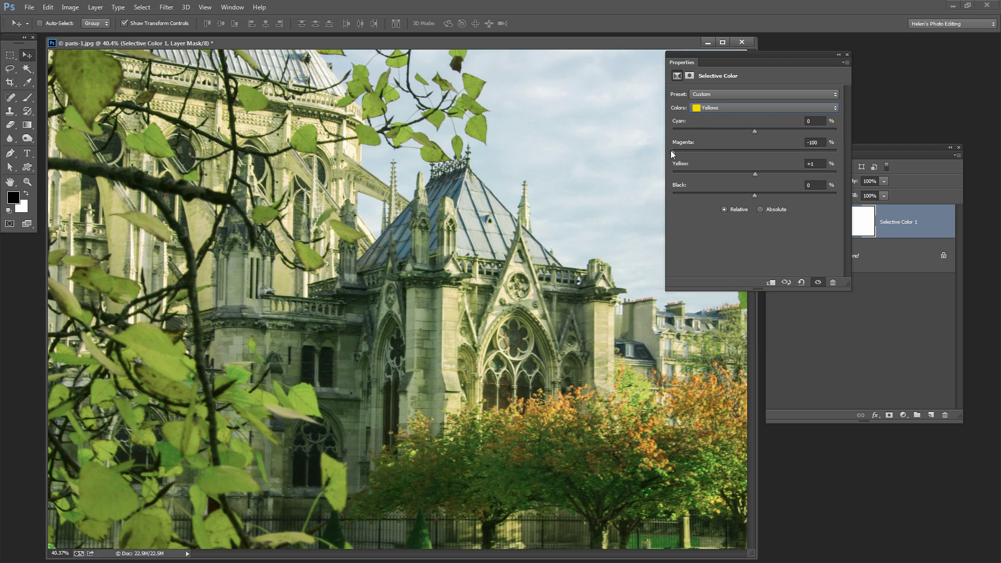
{"action": "left_click_drag", "start_coordinate": [672, 152], "coordinate": [755, 153]}
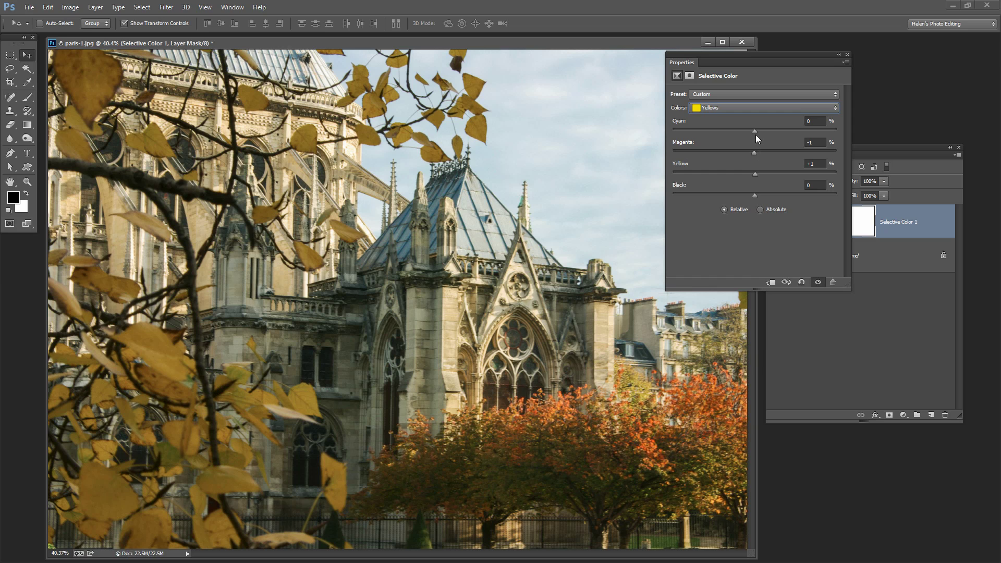
{"action": "left_click", "coordinate": [756, 133]}
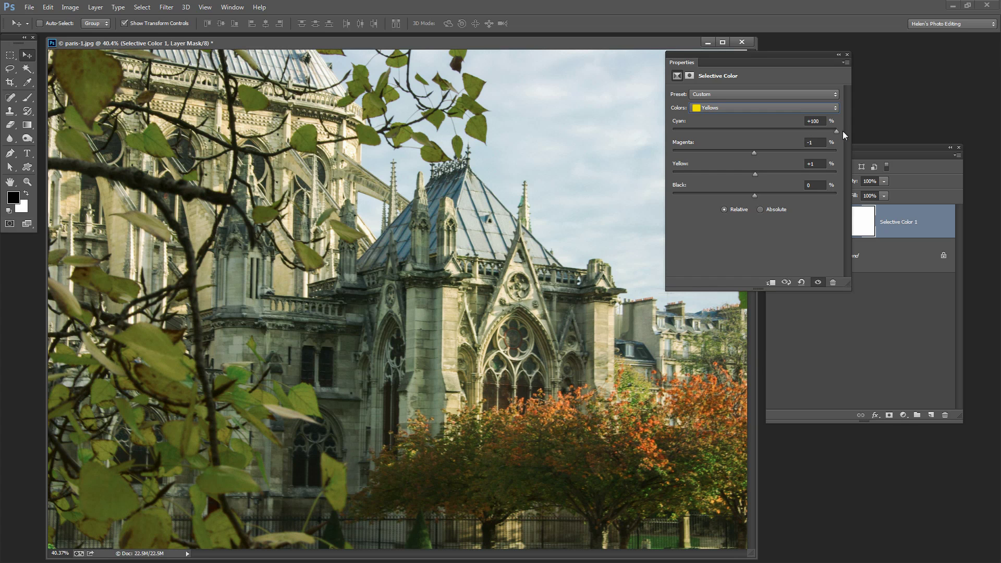
{"action": "left_click_drag", "start_coordinate": [812, 134], "coordinate": [670, 129]}
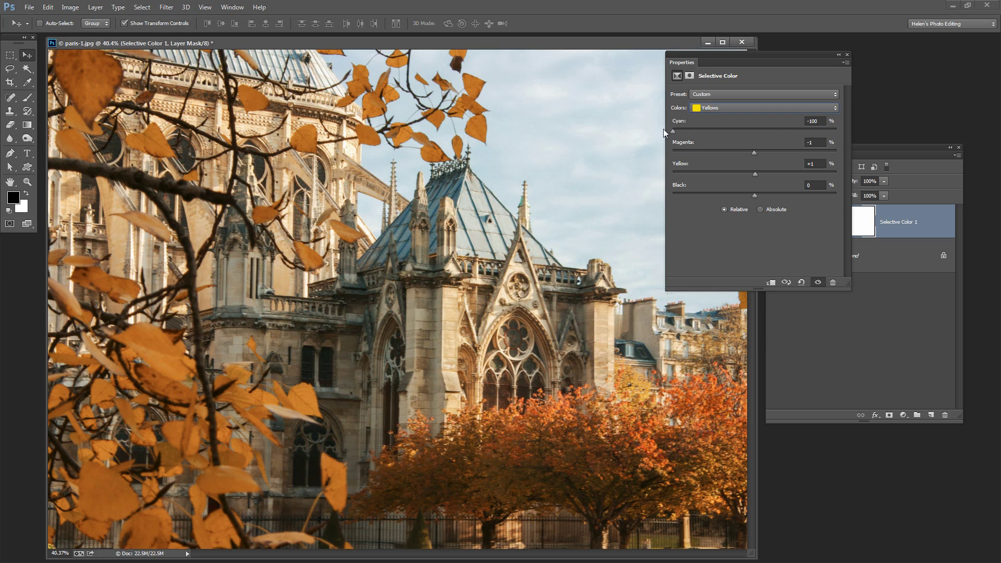
{"action": "left_click_drag", "start_coordinate": [672, 131], "coordinate": [813, 131]}
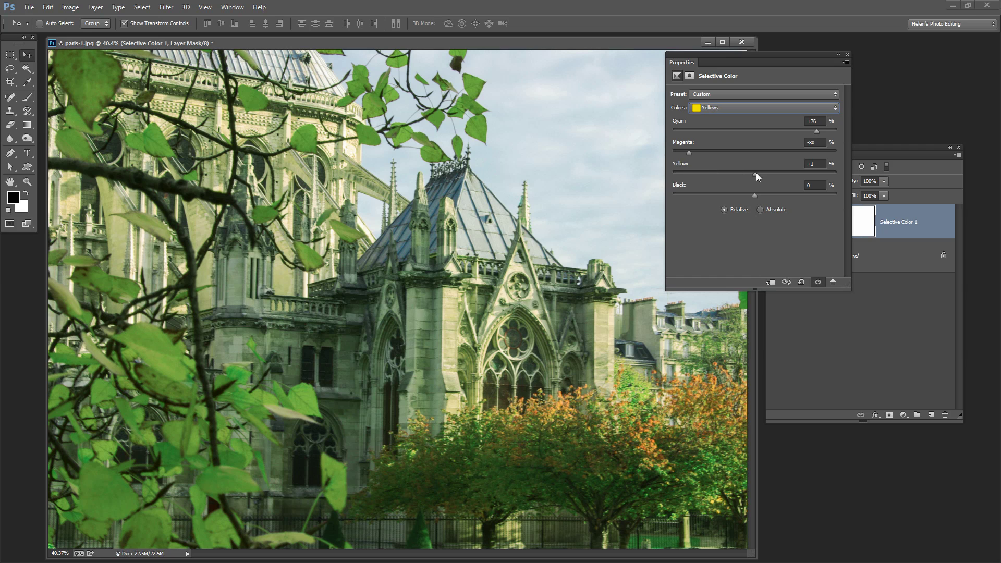
{"action": "left_click_drag", "start_coordinate": [755, 173], "coordinate": [799, 170]}
- Switch to Reds and set Cyan +43, Magenta -60, Yellow +73 to green the orange trees
{"action": "left_click", "coordinate": [724, 109]}
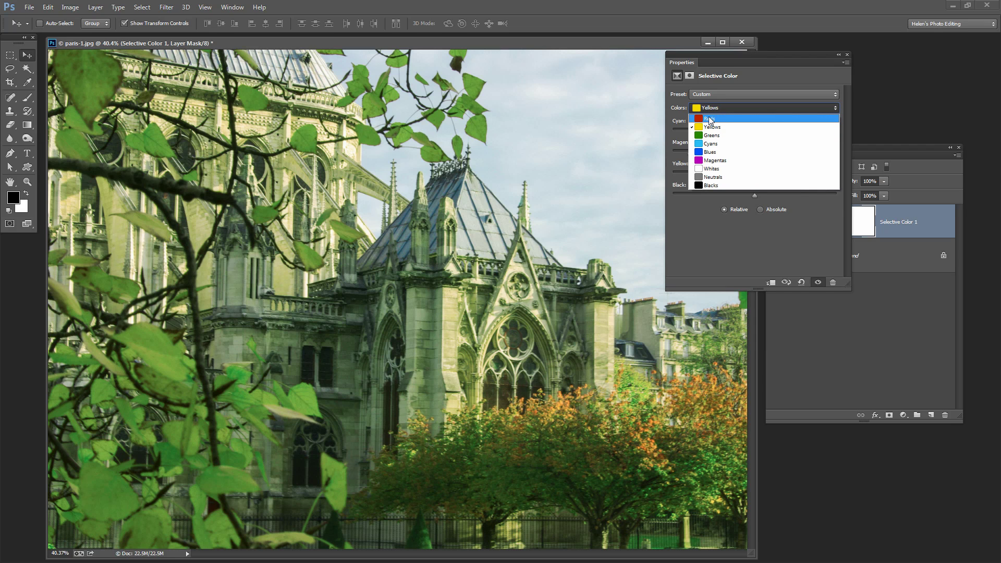
{"action": "left_click", "coordinate": [710, 119]}
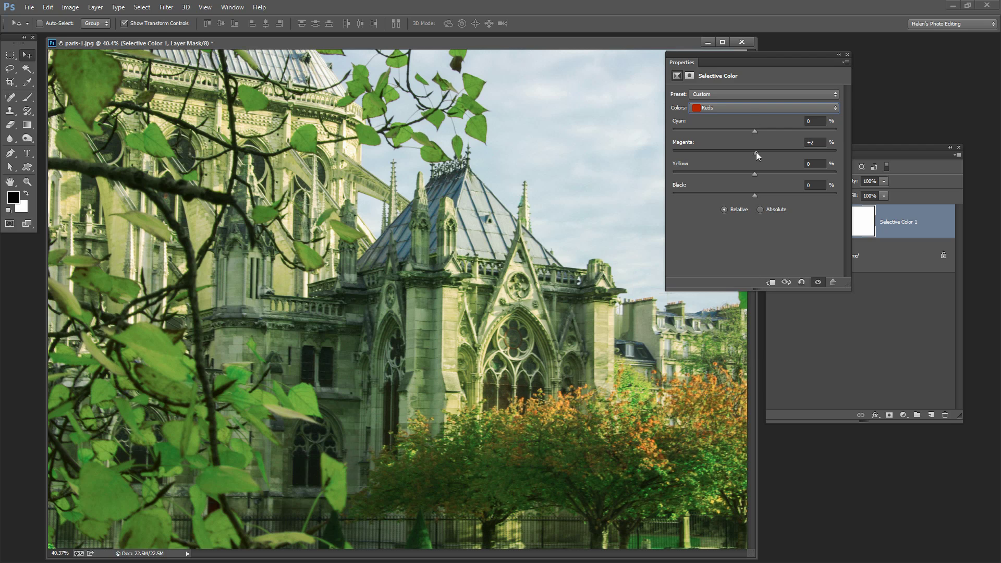
{"action": "left_click_drag", "start_coordinate": [759, 152], "coordinate": [755, 153]}
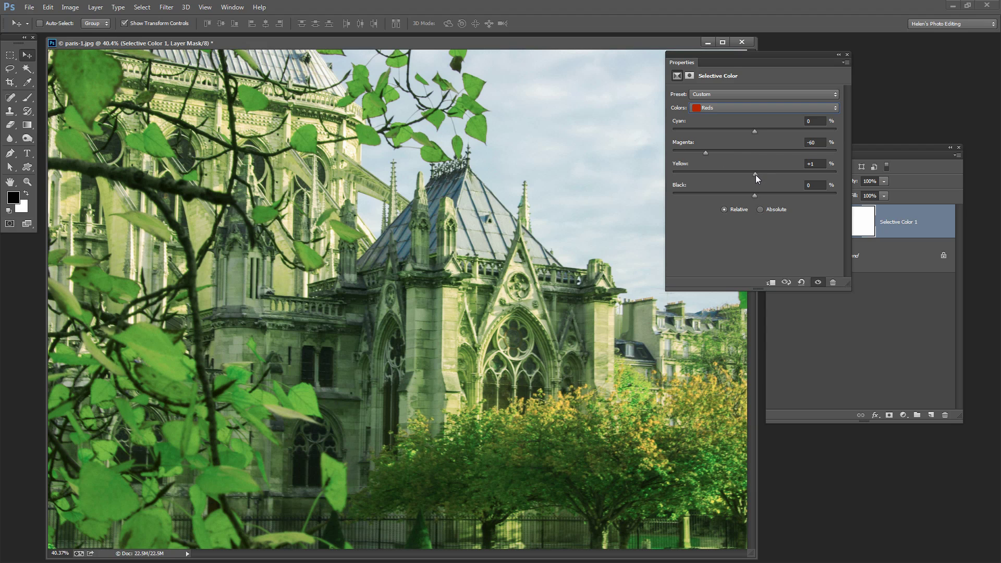
{"action": "left_click_drag", "start_coordinate": [757, 174], "coordinate": [793, 172]}
{"action": "left_click_drag", "start_coordinate": [755, 131], "coordinate": [787, 134]}
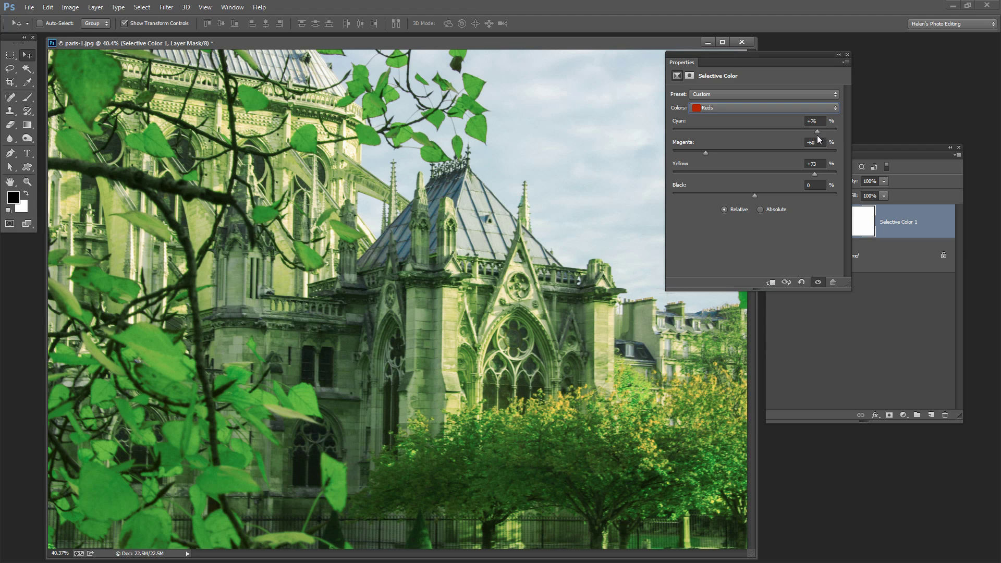
{"action": "left_click_drag", "start_coordinate": [822, 134], "coordinate": [776, 135]}
- Close Properties, hide Selective Color 1 and make Background the active layer
{"action": "left_click", "coordinate": [848, 55]}
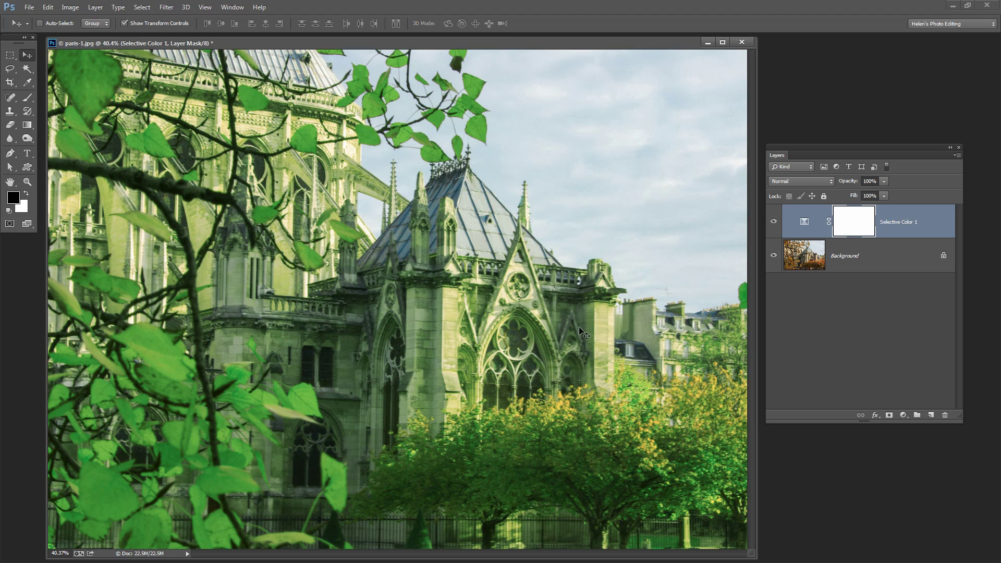
{"action": "left_click", "coordinate": [774, 222]}
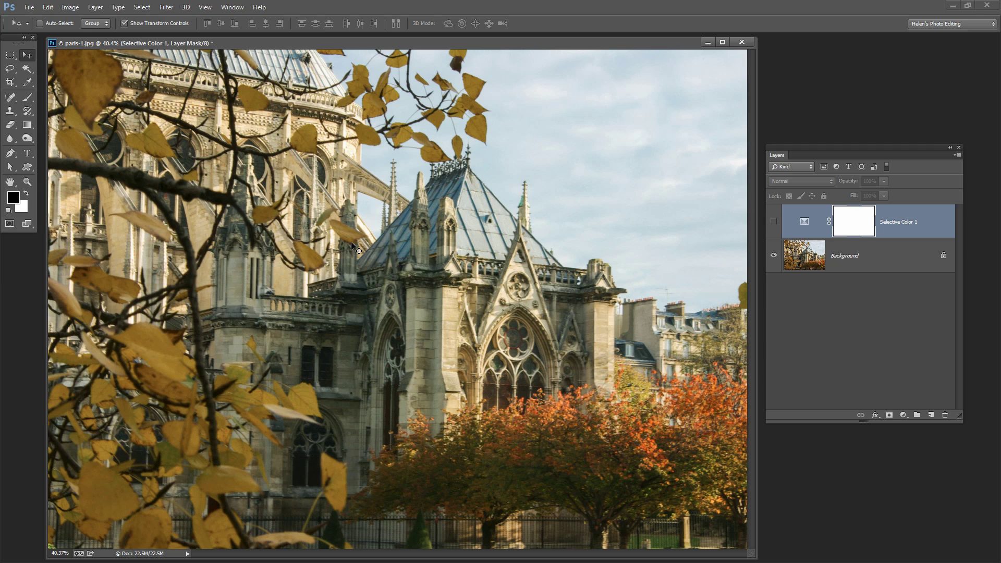
{"action": "left_click", "coordinate": [865, 256]}
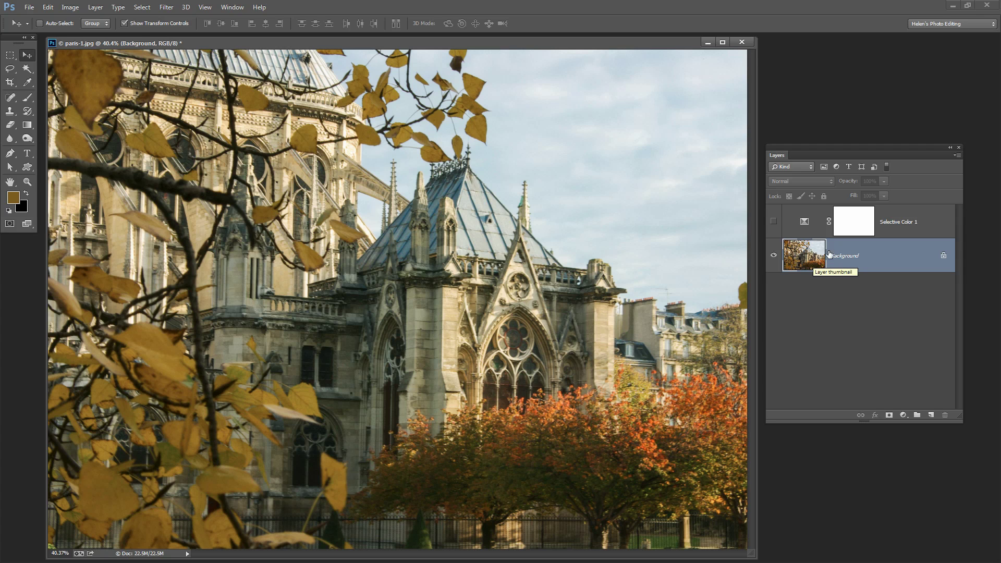
- Open Select > Color Range with Sampled Colors as the selection mode
{"action": "left_click", "coordinate": [774, 221]}
{"action": "left_click", "coordinate": [774, 221]}
{"action": "left_click", "coordinate": [149, 10]}
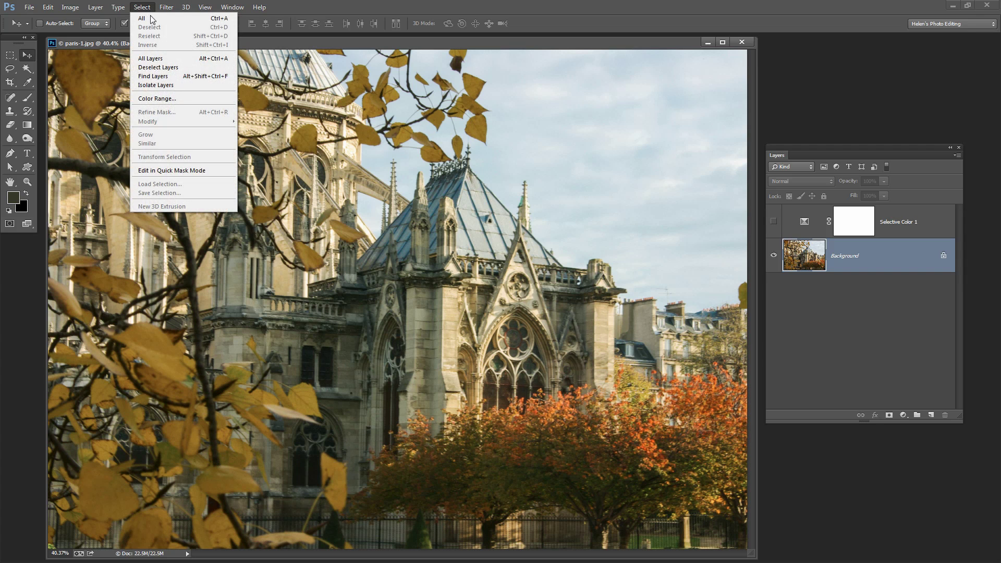
{"action": "left_click", "coordinate": [155, 98]}
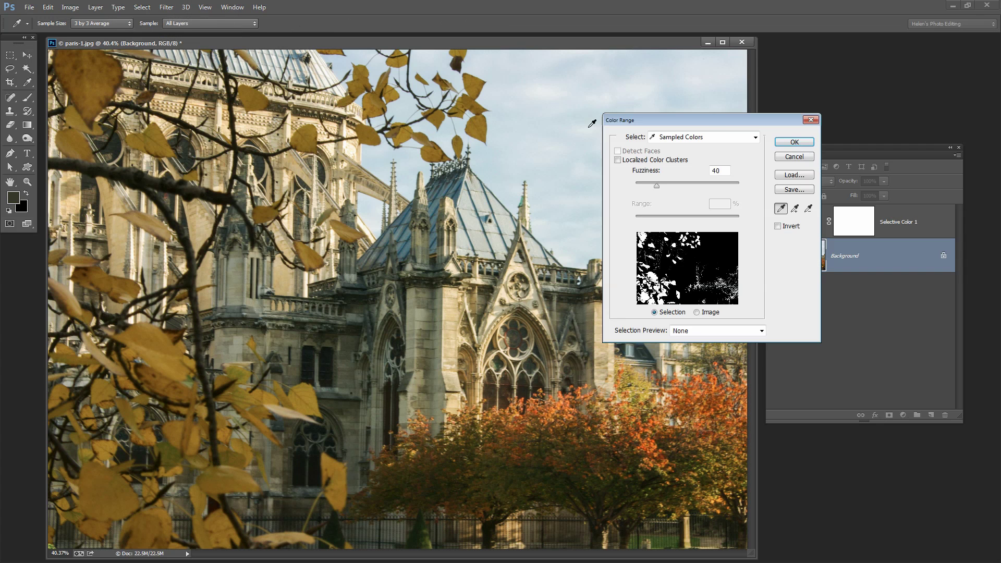
{"action": "left_click_drag", "start_coordinate": [706, 123], "coordinate": [674, 77]}
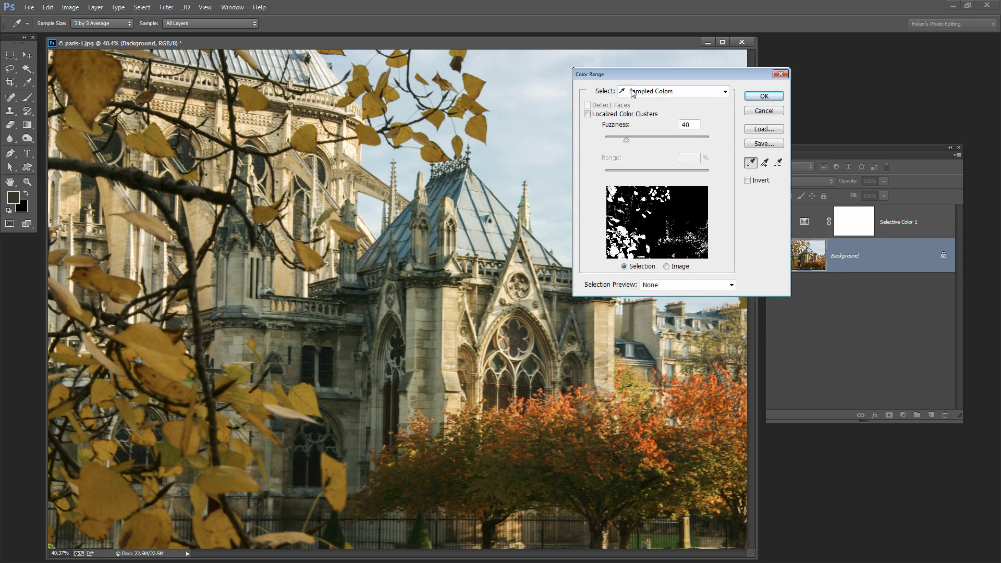
{"action": "left_click", "coordinate": [656, 93]}
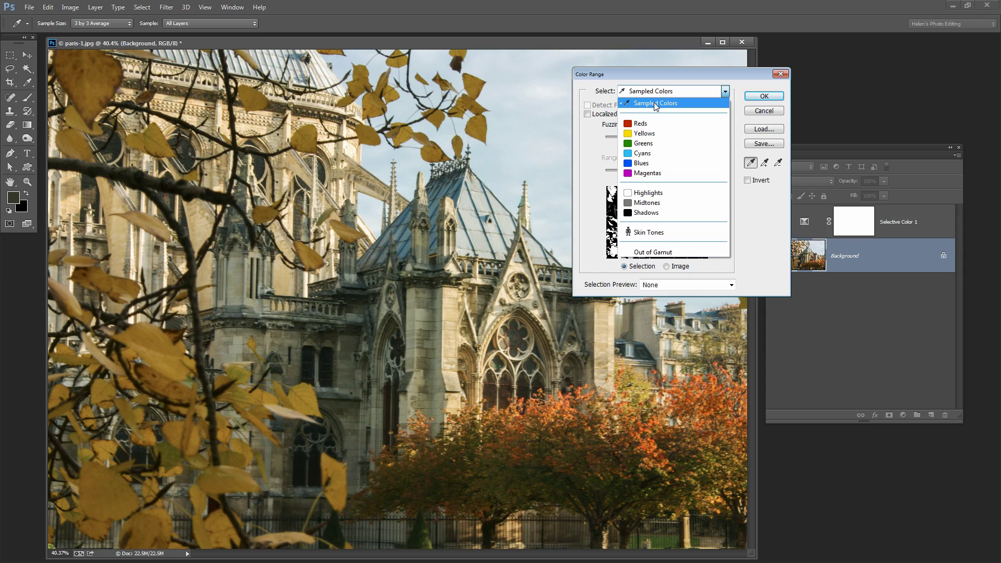
{"action": "left_click", "coordinate": [656, 104]}
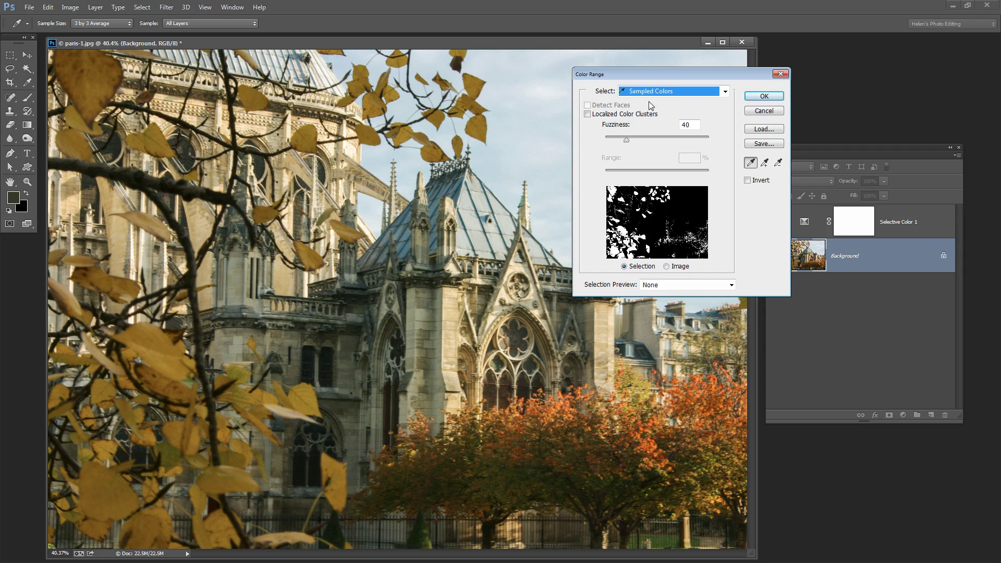
- Sample a yellow leaf, then add more leaf shades and the orange tree foliage
{"action": "left_click", "coordinate": [377, 99]}
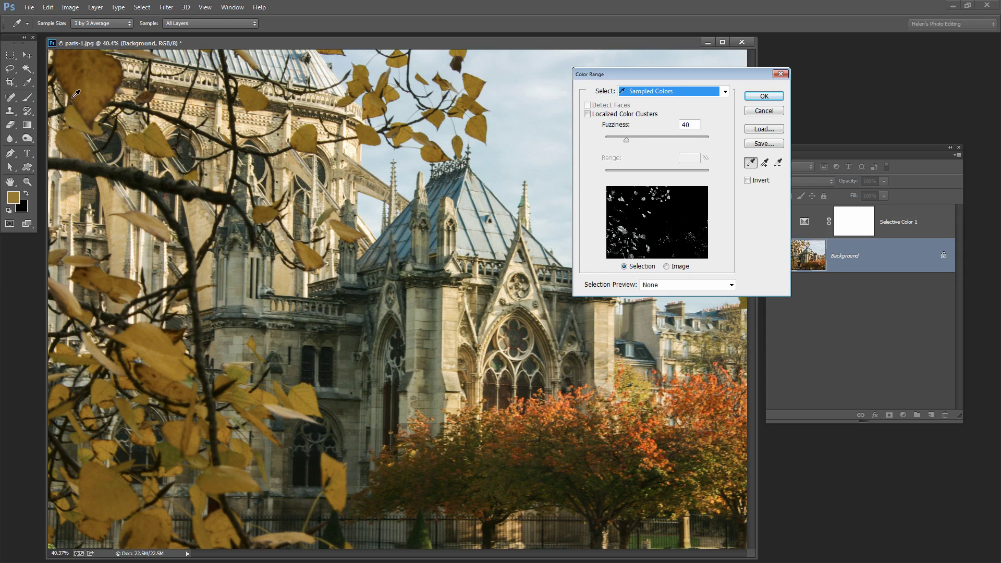
{"action": "left_click", "coordinate": [88, 84]}
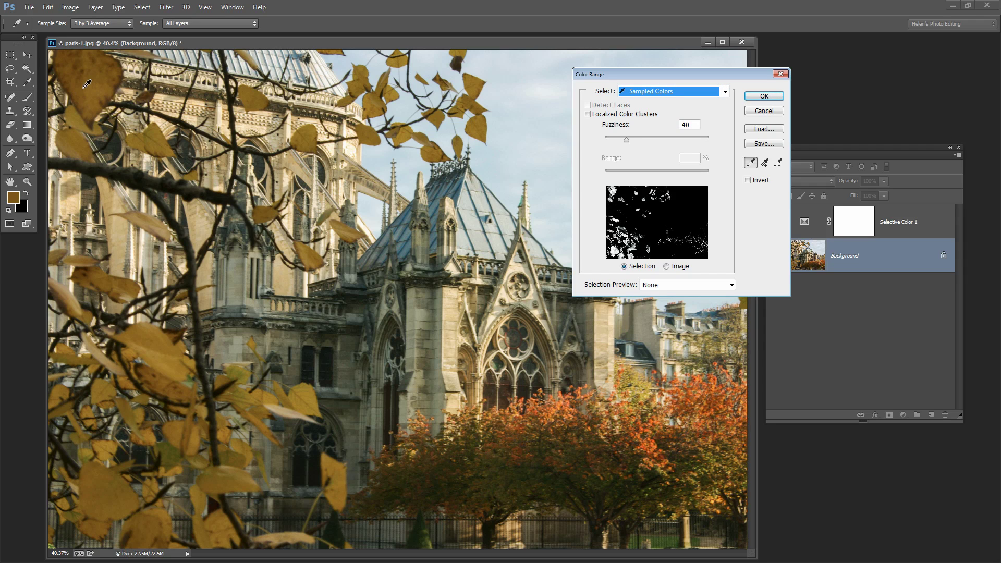
{"action": "left_click", "coordinate": [91, 59]}
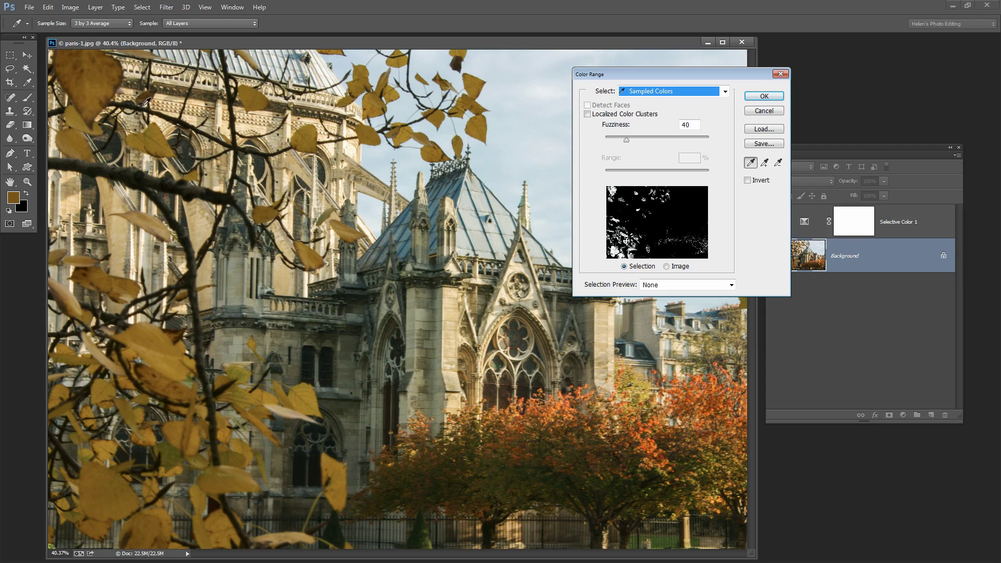
{"action": "left_click", "coordinate": [765, 164]}
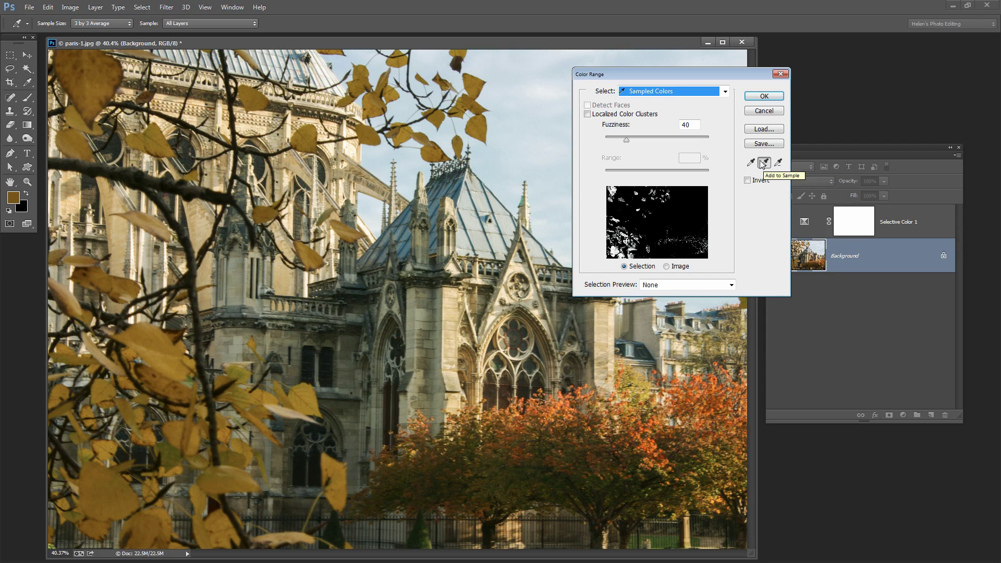
{"action": "left_click", "coordinate": [315, 256]}
{"action": "left_click", "coordinate": [158, 356]}
{"action": "left_click", "coordinate": [117, 284]}
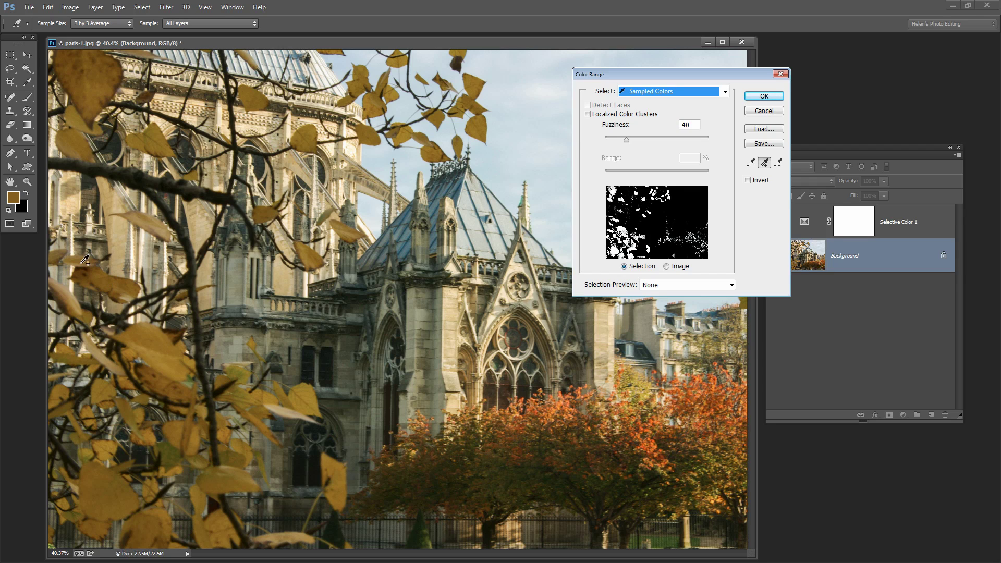
{"action": "left_click", "coordinate": [54, 254]}
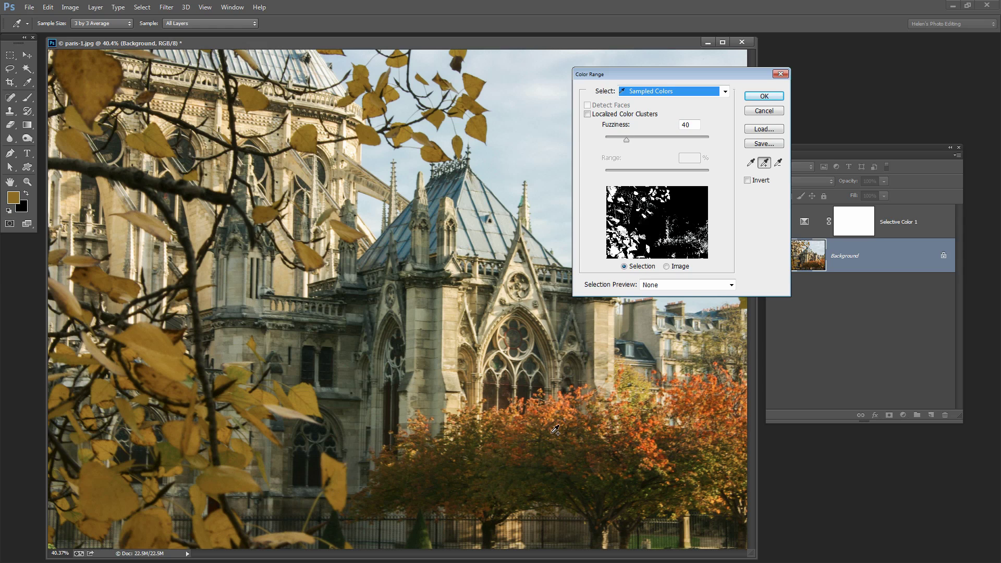
{"action": "left_click", "coordinate": [531, 457]}
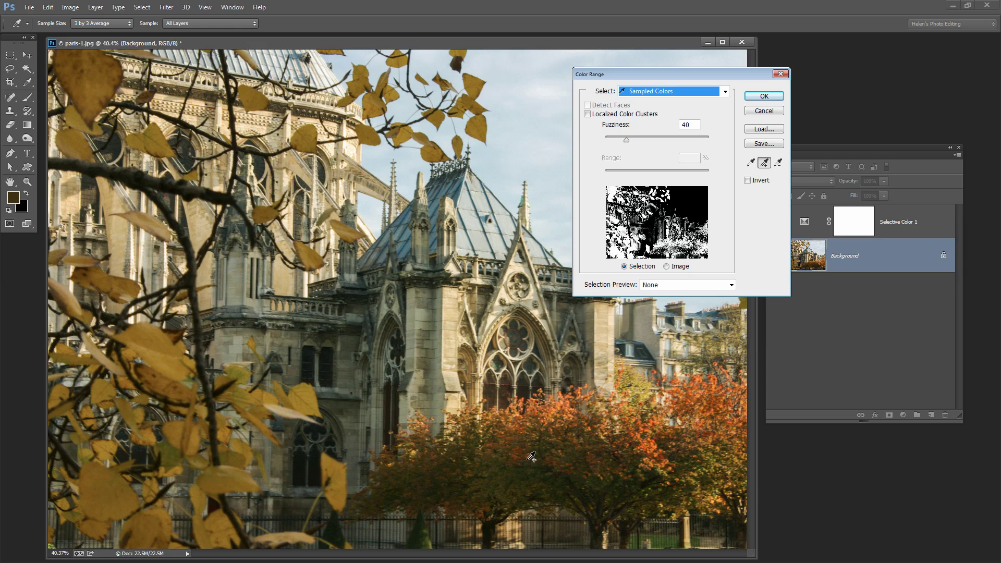
{"action": "left_click", "coordinate": [615, 458]}
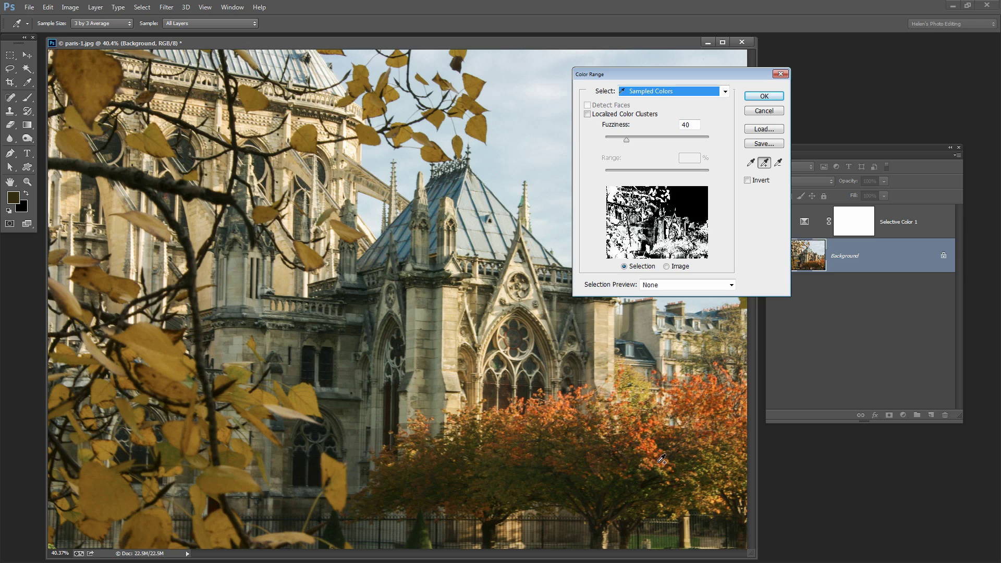
{"action": "left_click", "coordinate": [662, 458]}
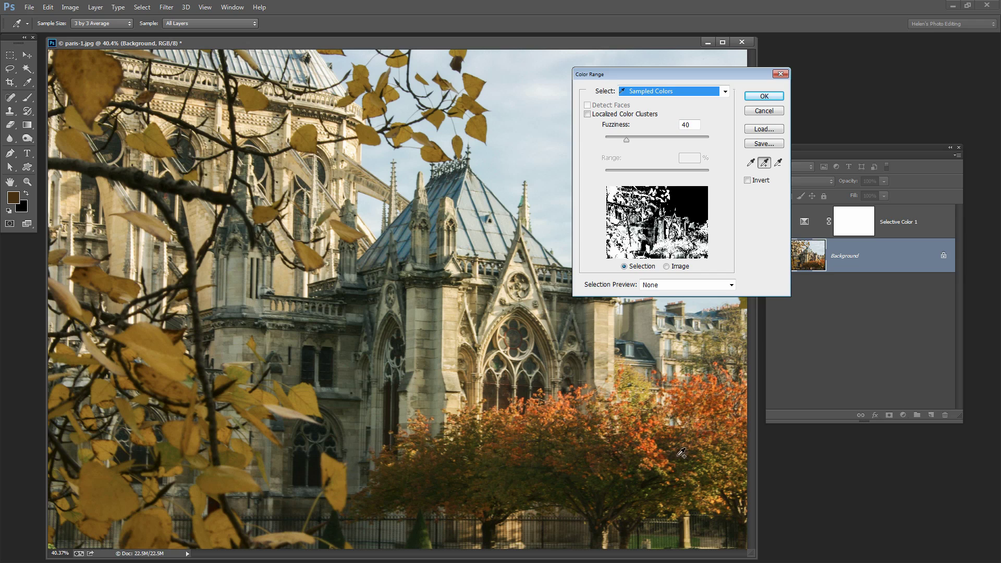
- Turn on Localized Color Clusters and add more orange tree shades to the sample
{"action": "left_click", "coordinate": [588, 114]}
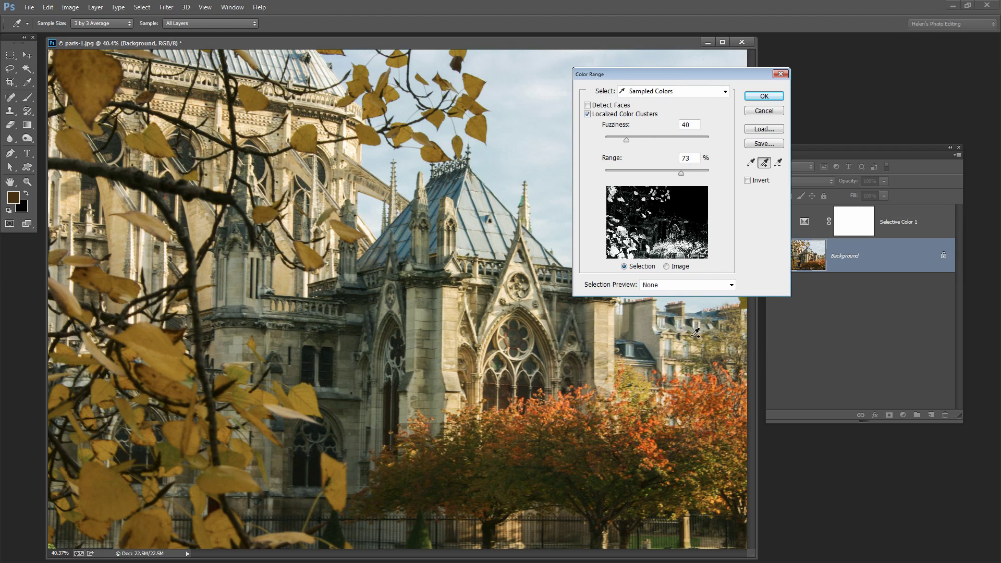
{"action": "left_click", "coordinate": [720, 439]}
{"action": "left_click", "coordinate": [535, 470]}
{"action": "left_click", "coordinate": [490, 463]}
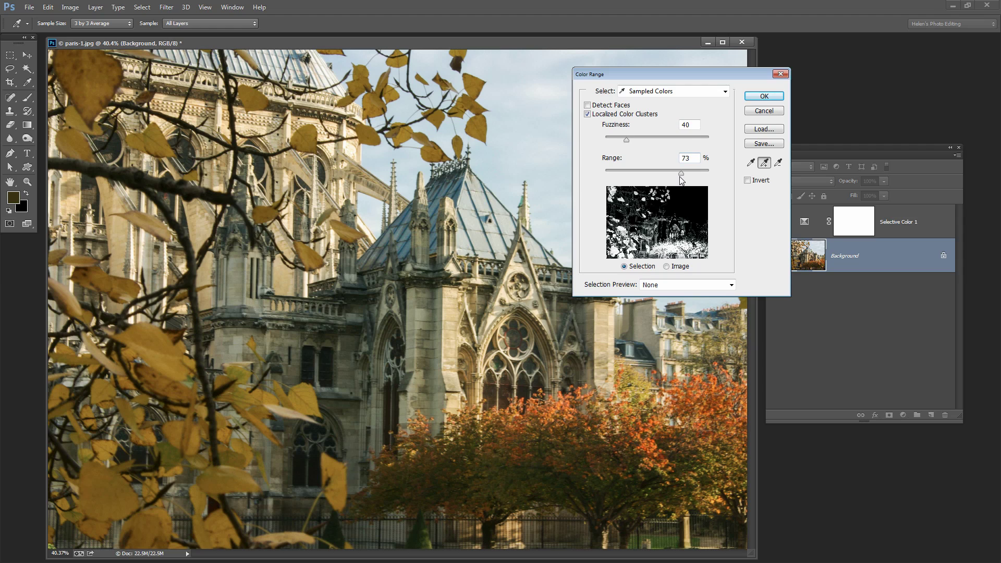
- Narrow Range to 31% and add further yellow leaf shades to the sample
{"action": "left_click_drag", "start_coordinate": [681, 178], "coordinate": [640, 179]}
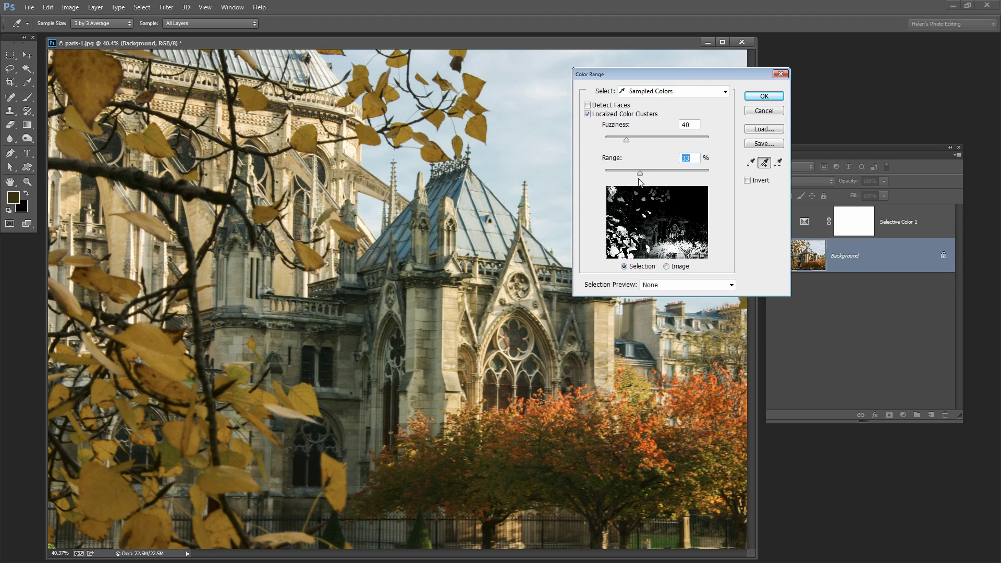
{"action": "left_click", "coordinate": [367, 137]}
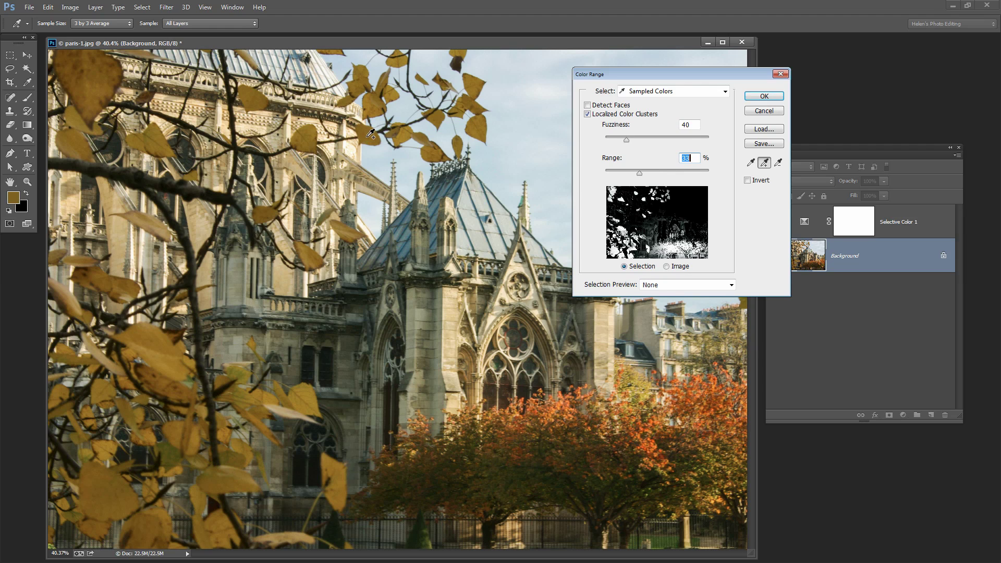
{"action": "left_click", "coordinate": [374, 104]}
{"action": "left_click", "coordinate": [481, 125]}
{"action": "left_click", "coordinate": [472, 103]}
{"action": "left_click", "coordinate": [350, 230]}
{"action": "left_click", "coordinate": [104, 80]}
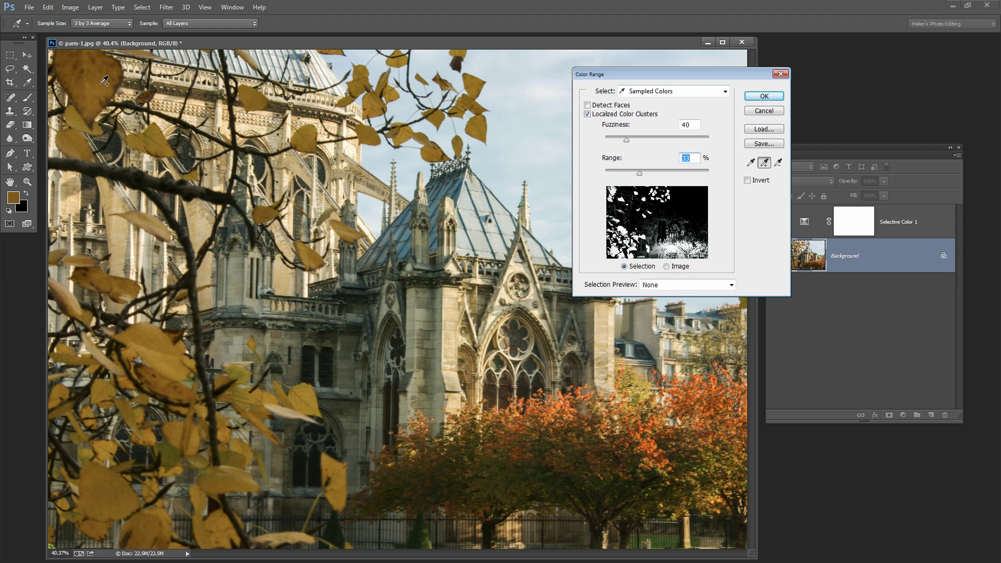
- Accept the selection, then fill the inverted area of Selective Color 1's mask with black
{"action": "left_click", "coordinate": [763, 96]}
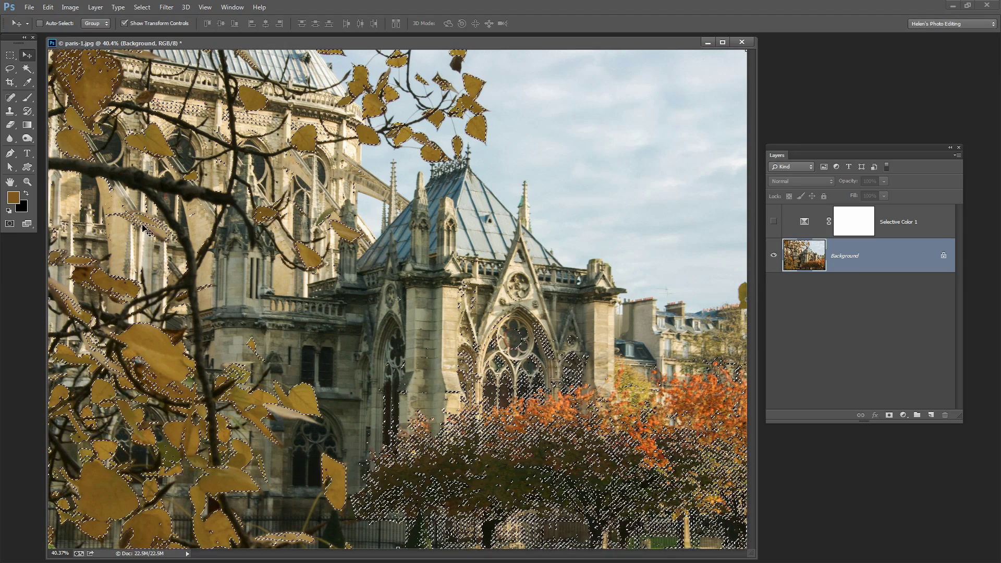
{"action": "left_click", "coordinate": [774, 221]}
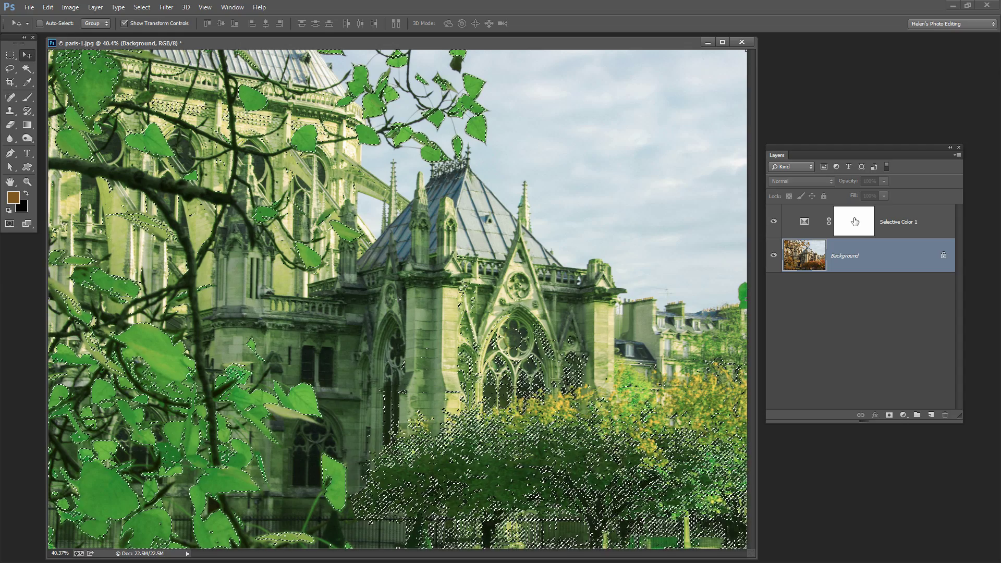
{"action": "left_click", "coordinate": [853, 222]}
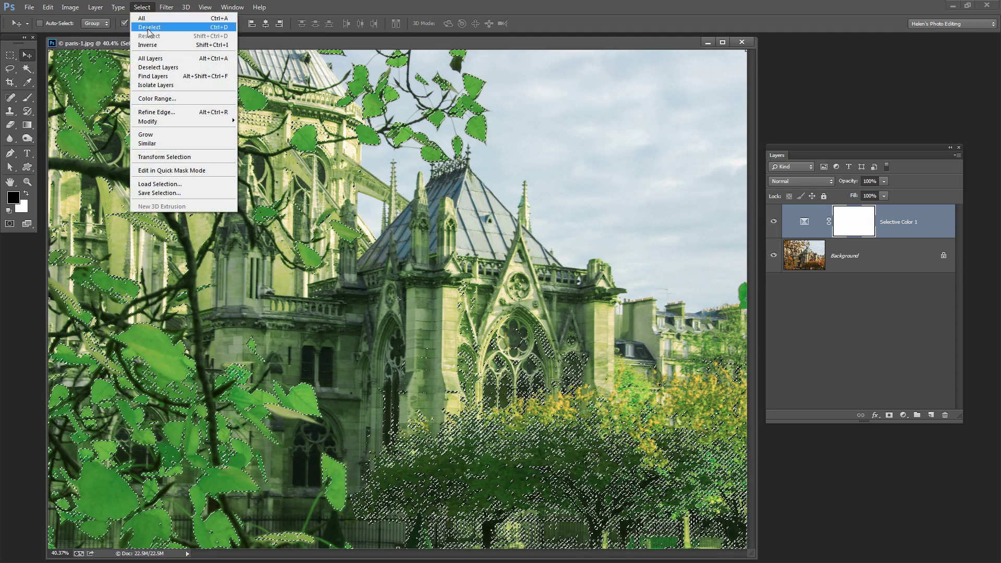
{"action": "left_click", "coordinate": [151, 45]}
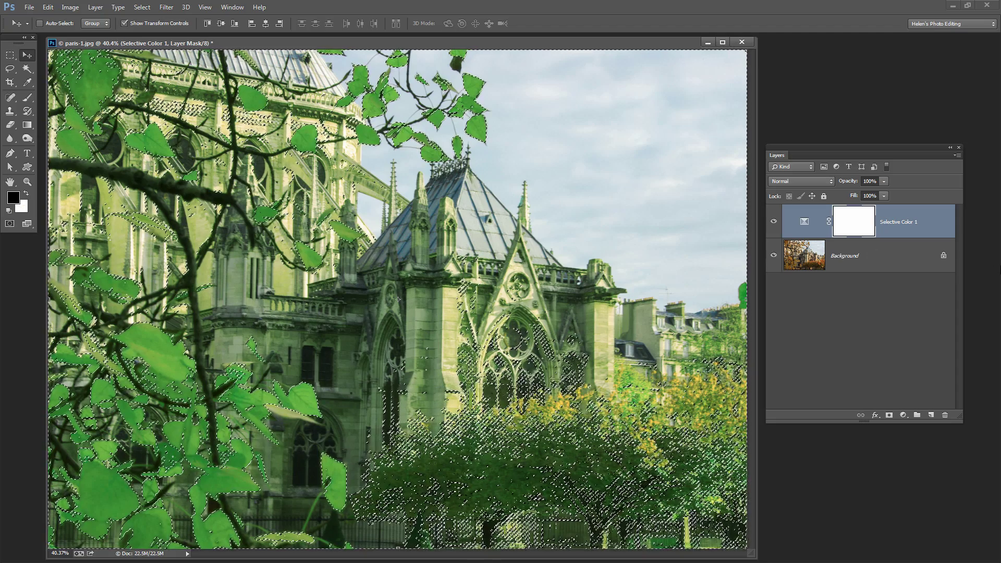
{"action": "key", "text": "alt+BackSpace"}
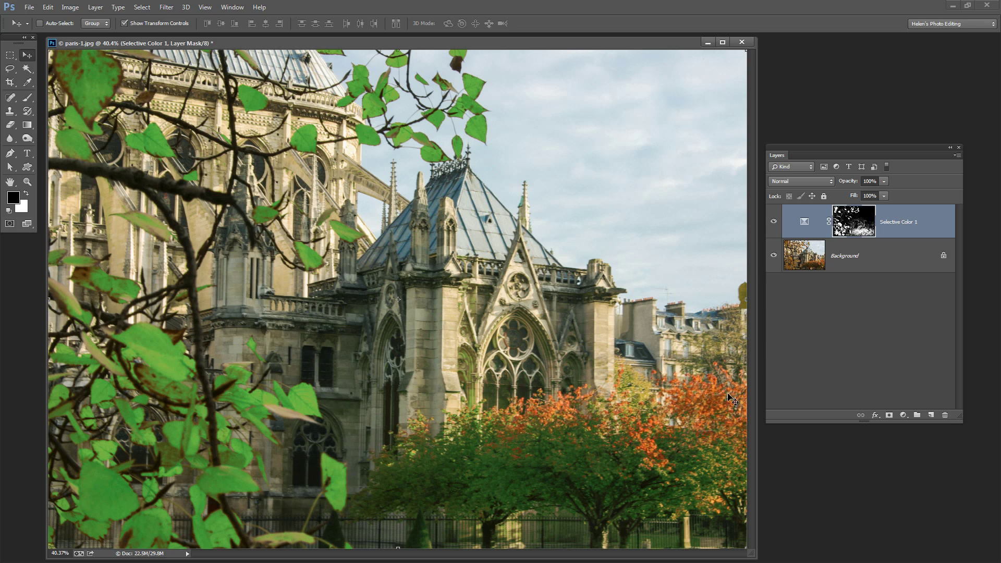
- On Background with Selective Color 1 hidden, Magic Wand-select the orange trees and yellow leaves
{"action": "left_click", "coordinate": [800, 261]}
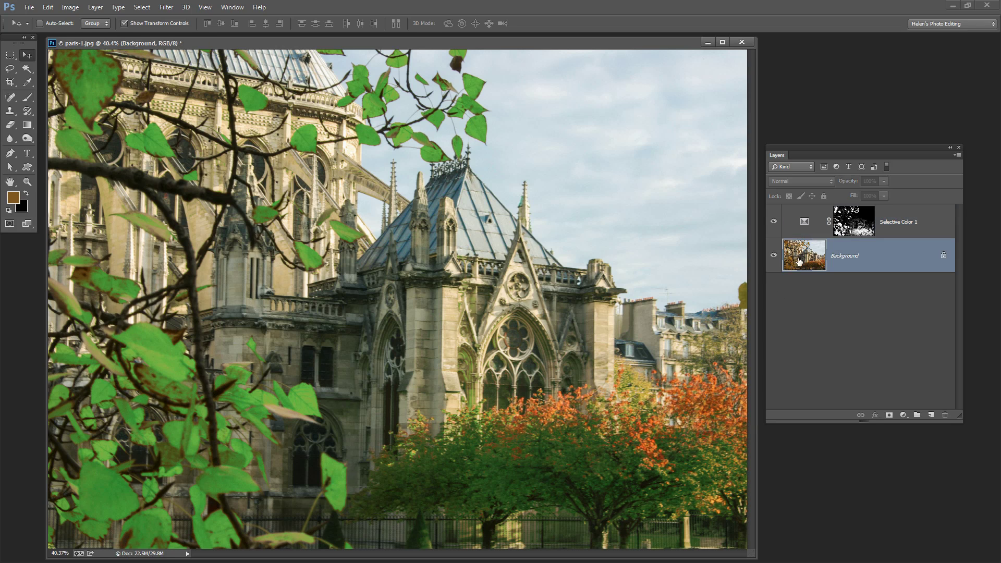
{"action": "left_click", "coordinate": [774, 221]}
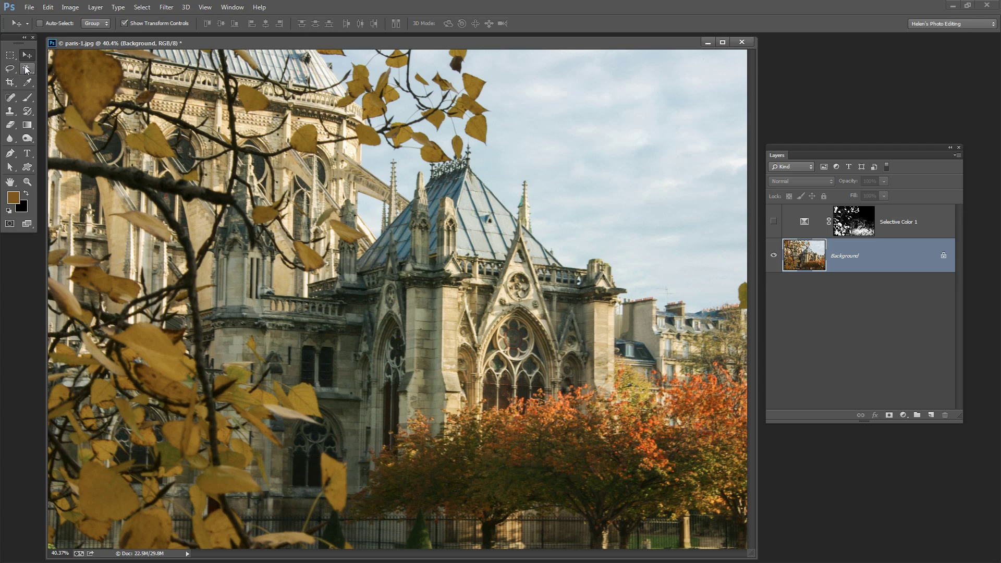
{"action": "left_click_drag", "start_coordinate": [26, 70], "coordinate": [57, 79]}
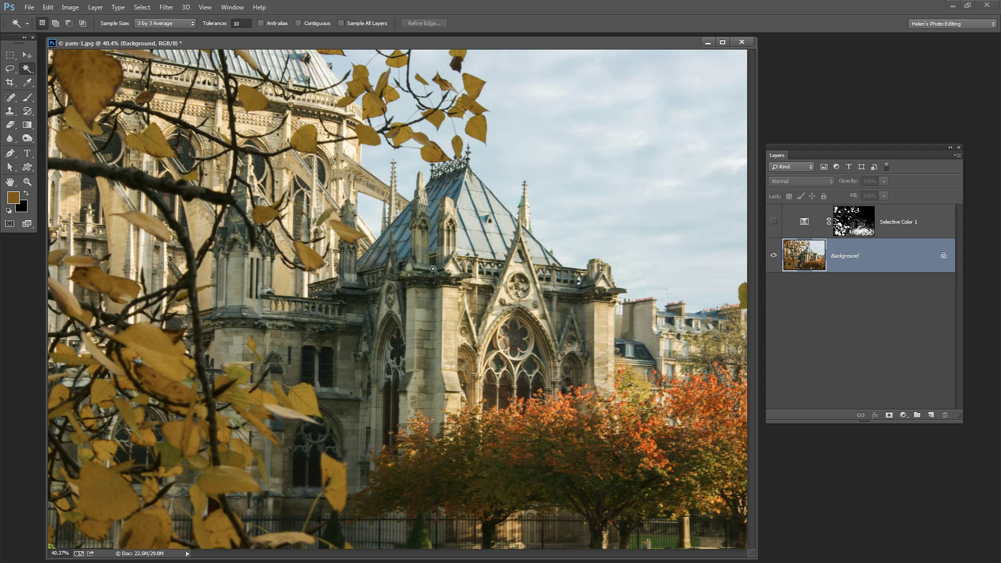
{"action": "left_click", "coordinate": [516, 432]}
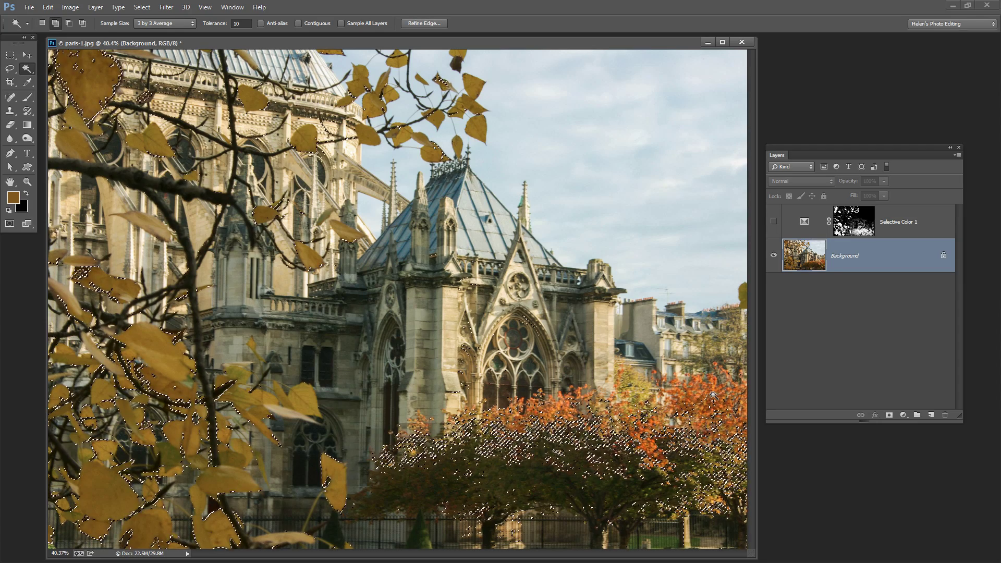
{"action": "left_click", "coordinate": [561, 403], "text": "shift"}
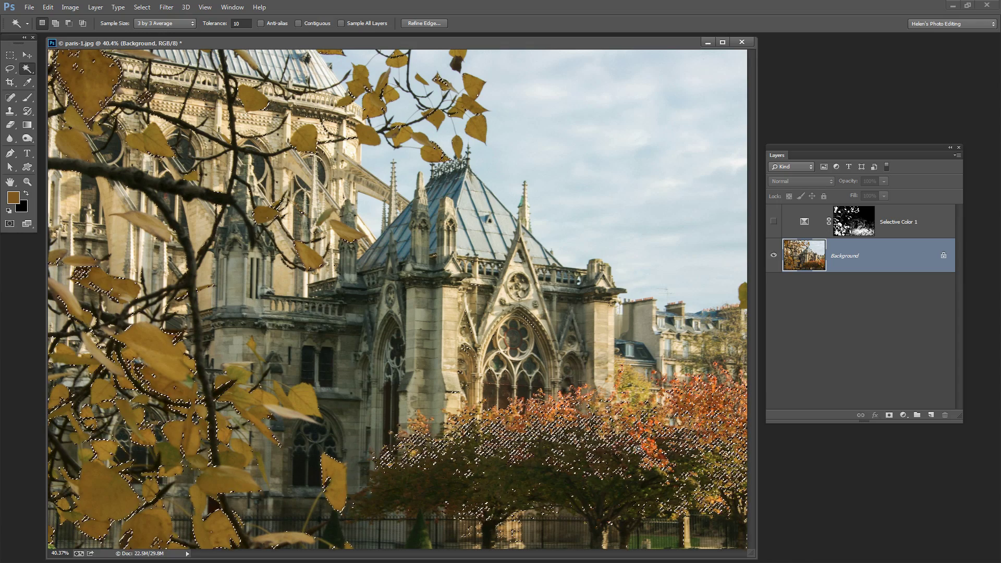
{"action": "left_click", "coordinate": [651, 453]}
{"action": "key", "text": "shift"}
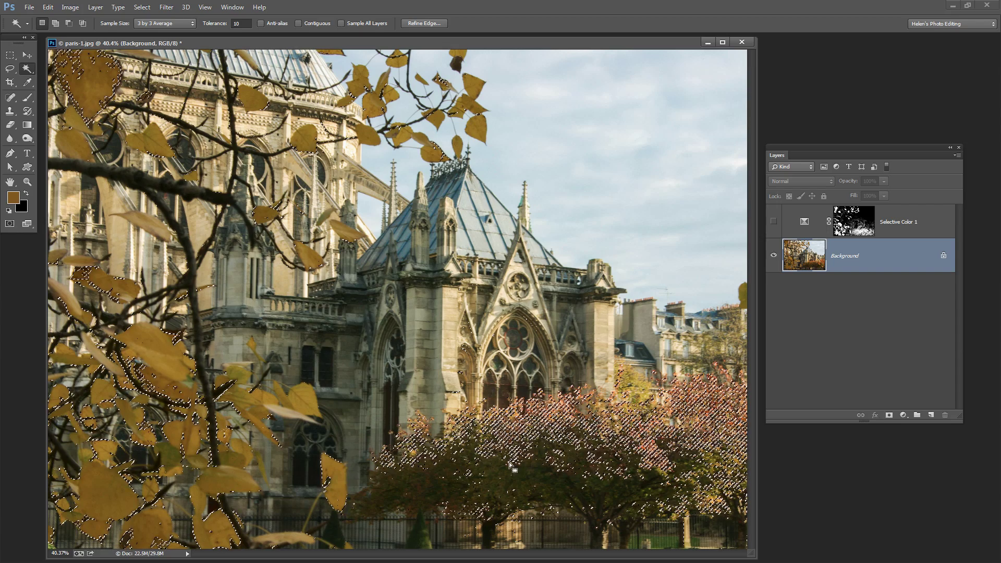
- Apply Select > Modify > Expand with 2 pixels to the leaf-and-tree selection
{"action": "left_click", "coordinate": [141, 7]}
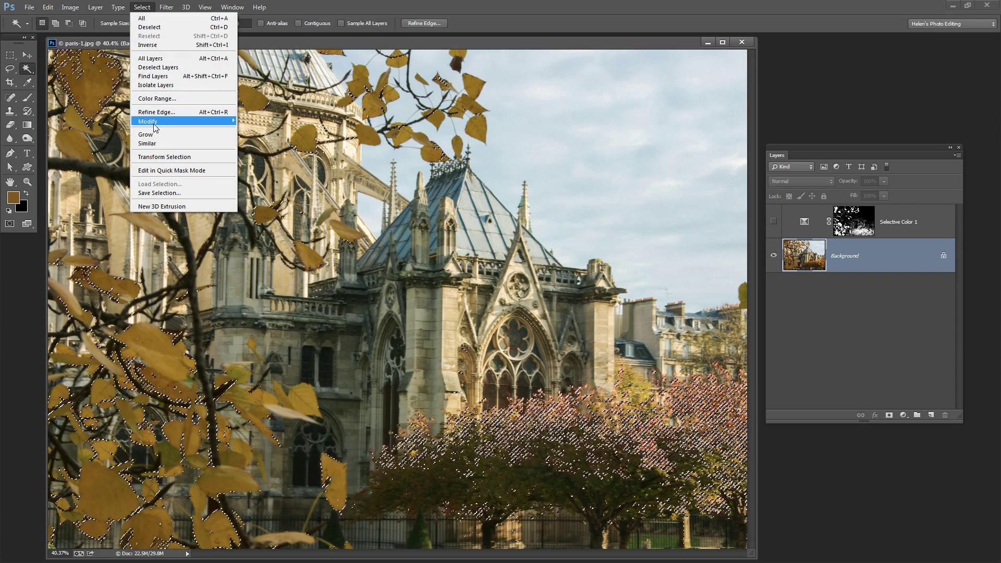
{"action": "mouse_move", "coordinate": [156, 122]}
{"action": "left_click", "coordinate": [76, 141]}
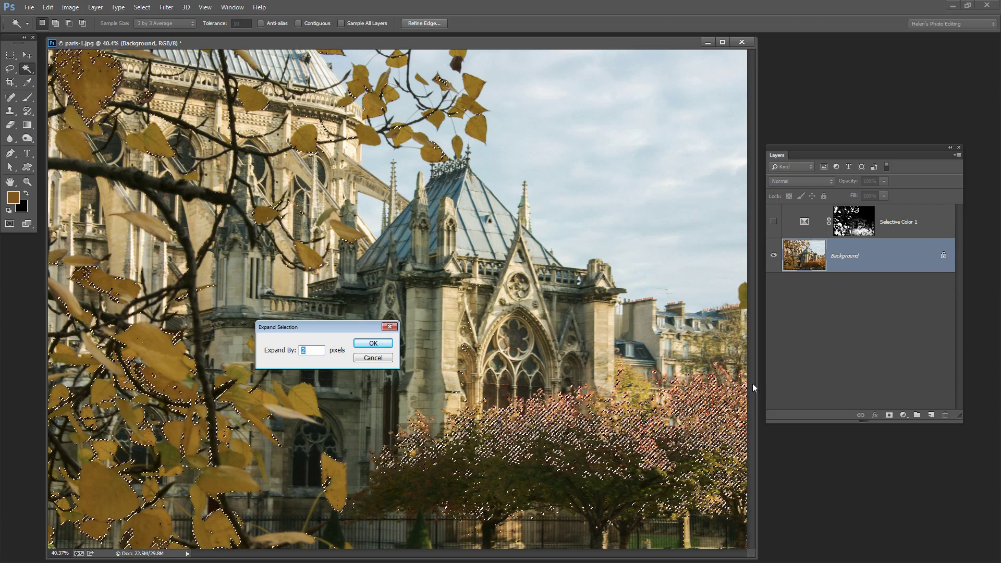
{"action": "left_click", "coordinate": [373, 344]}
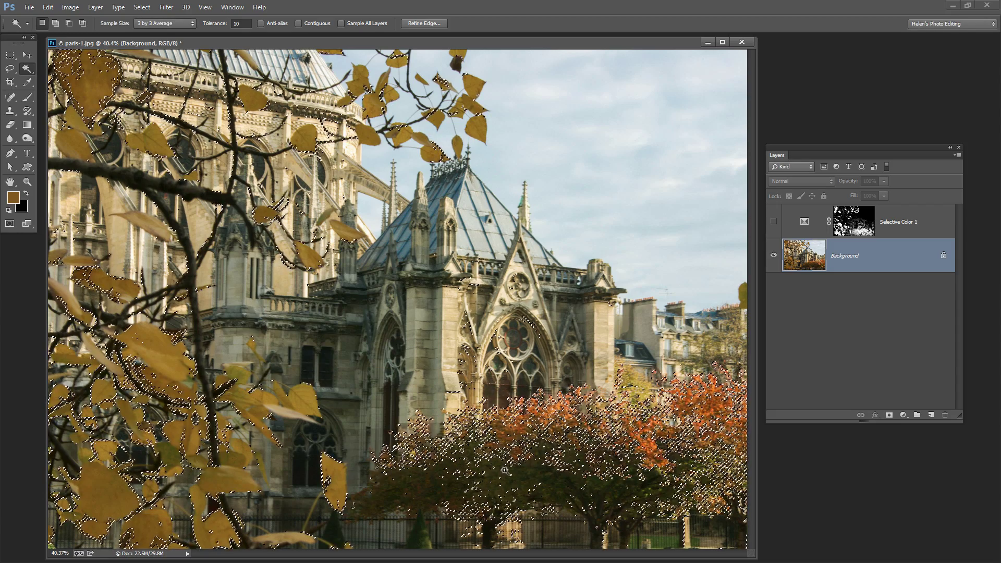
- Show Selective Color 1 again and ready a white brush on its layer mask
{"action": "left_click", "coordinate": [774, 221]}
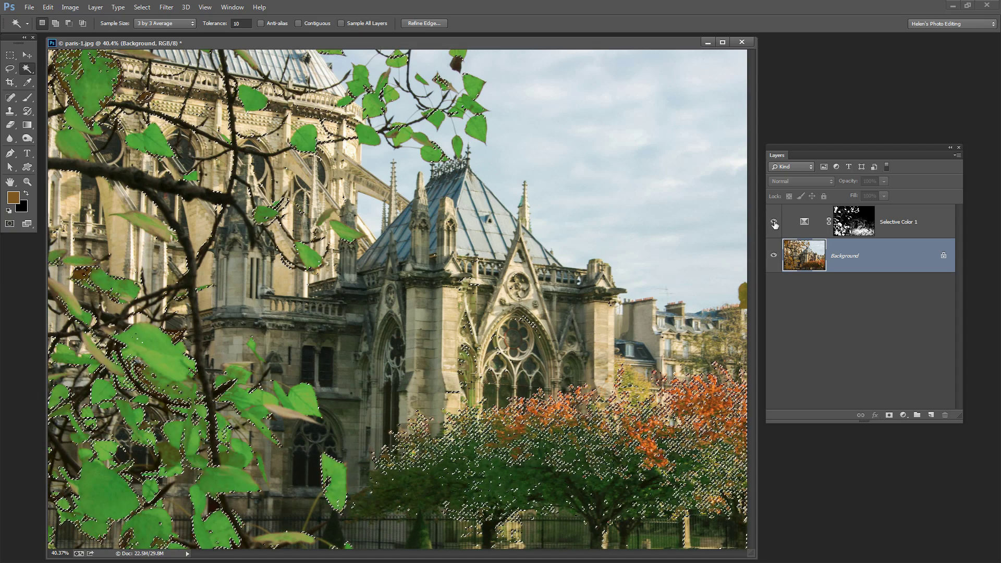
{"action": "left_click", "coordinate": [851, 220]}
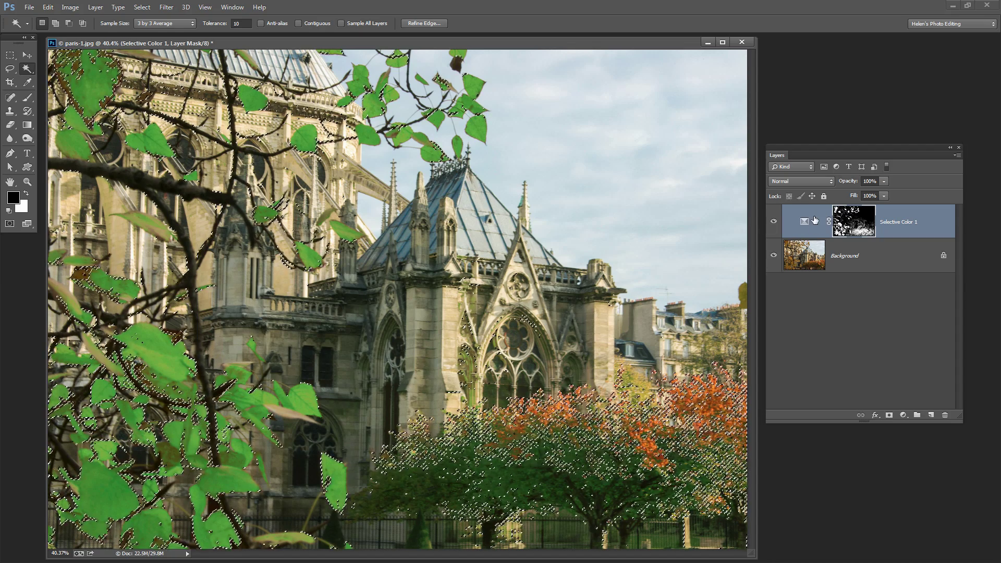
{"action": "left_click", "coordinate": [26, 194]}
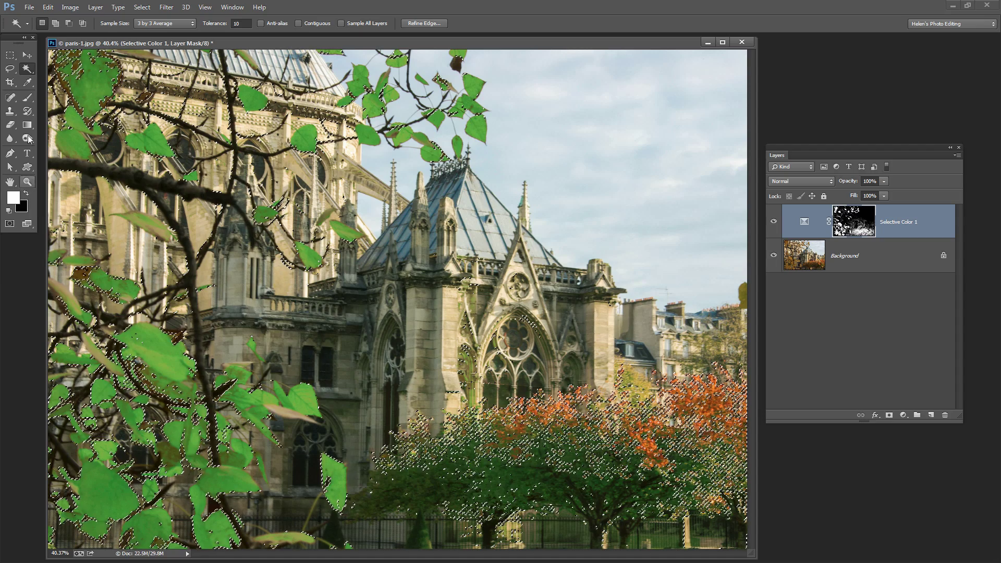
{"action": "left_click", "coordinate": [28, 100]}
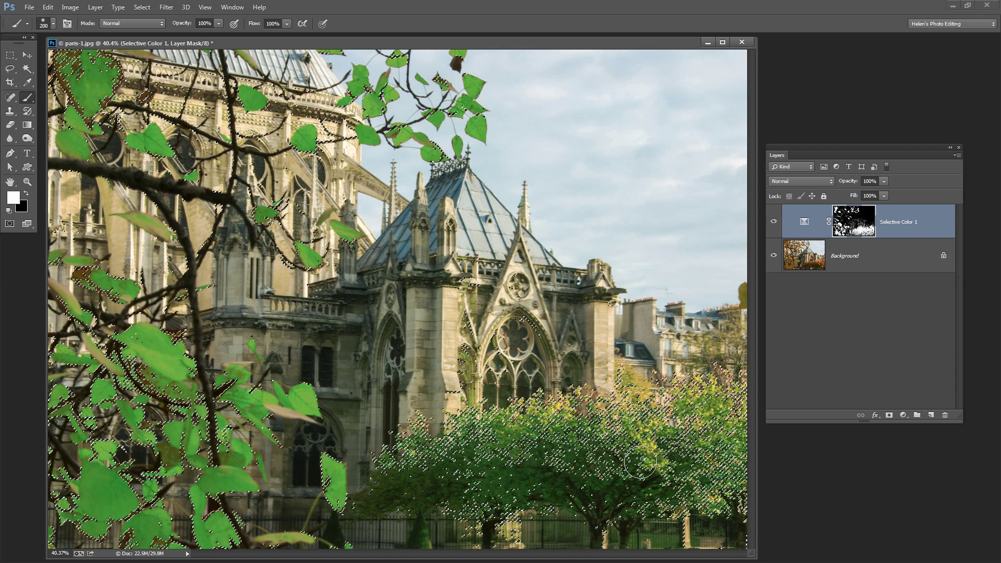
- Clear the selection around the leaves and trees, leaving no outline
{"action": "key", "text": "ctrl+d"}
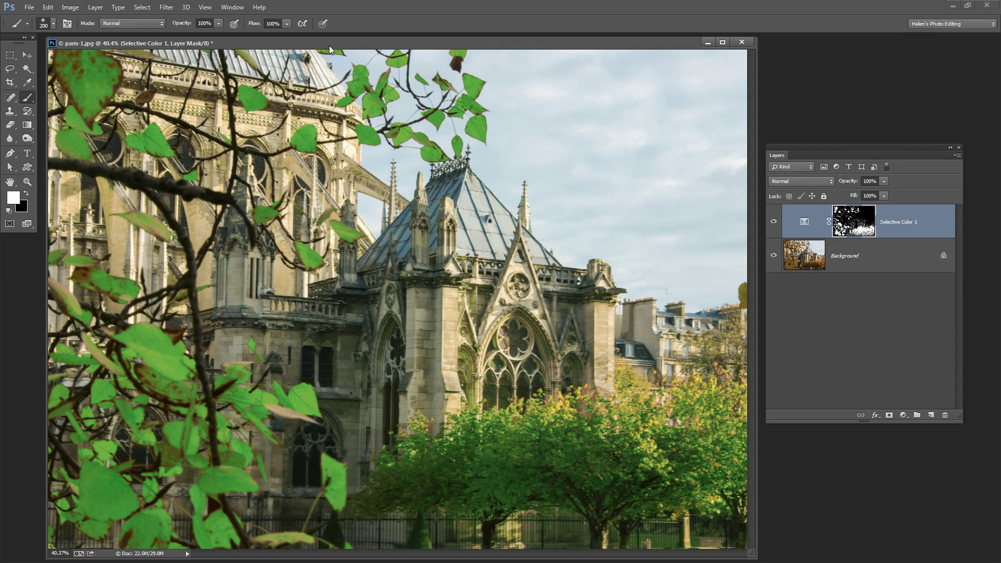
{"action": "left_click", "coordinate": [140, 7]}
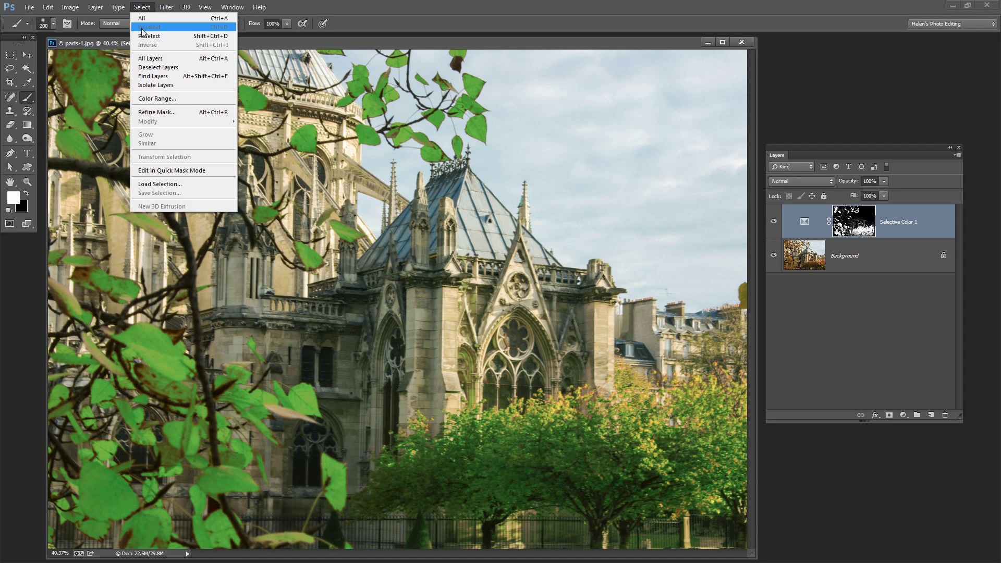
{"action": "left_click", "coordinate": [855, 337]}
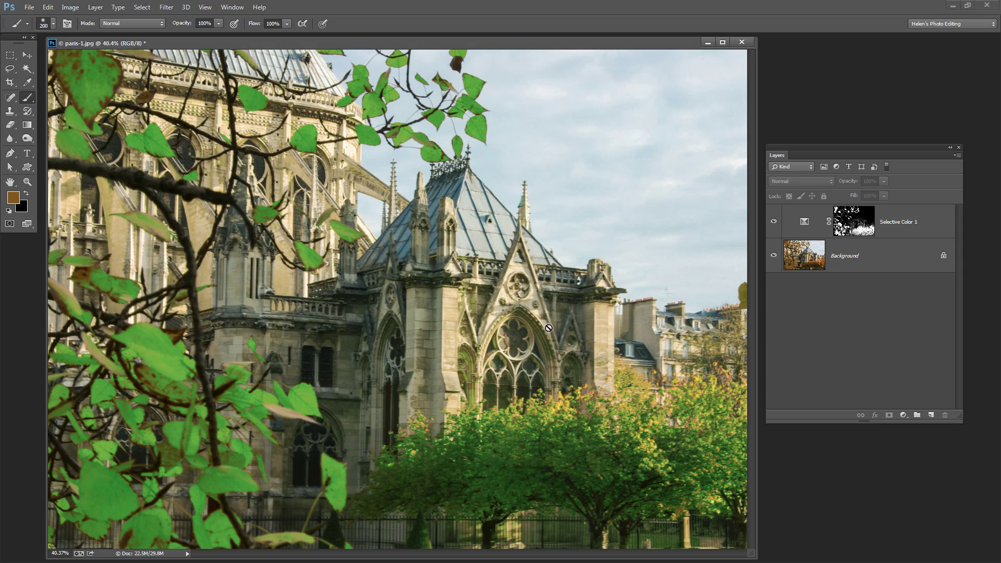
- Paint black on the Selective Color 1 mask over the lancet windows below the rose window
{"action": "left_click", "coordinate": [874, 219]}
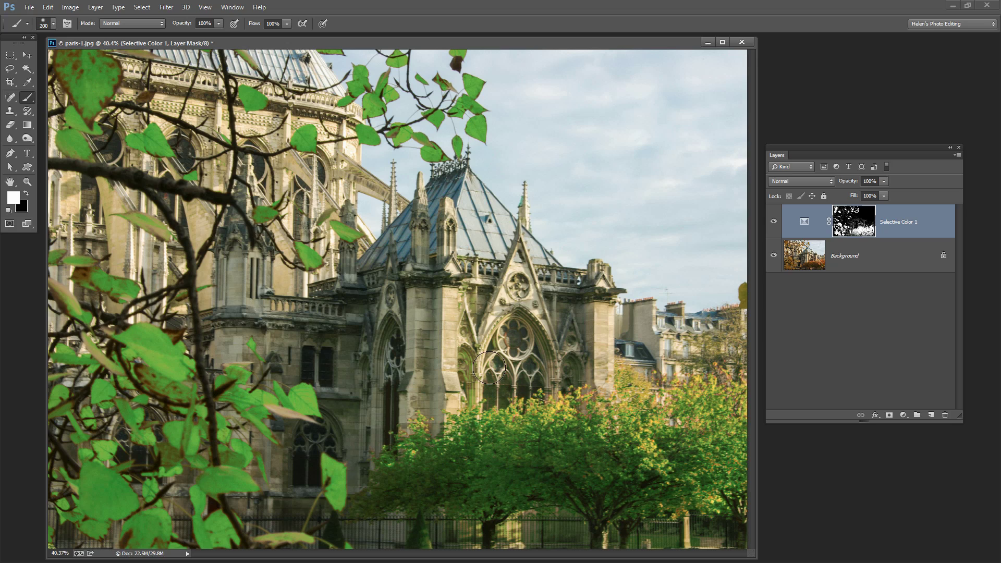
{"action": "left_click", "coordinate": [26, 195]}
{"action": "mouse_move", "coordinate": [473, 388]}
{"action": "left_mouse_down"}
{"action": "mouse_move", "coordinate": [503, 360]}
{"action": "mouse_move", "coordinate": [500, 381]}
{"action": "mouse_move", "coordinate": [555, 362]}
{"action": "left_mouse_up"}
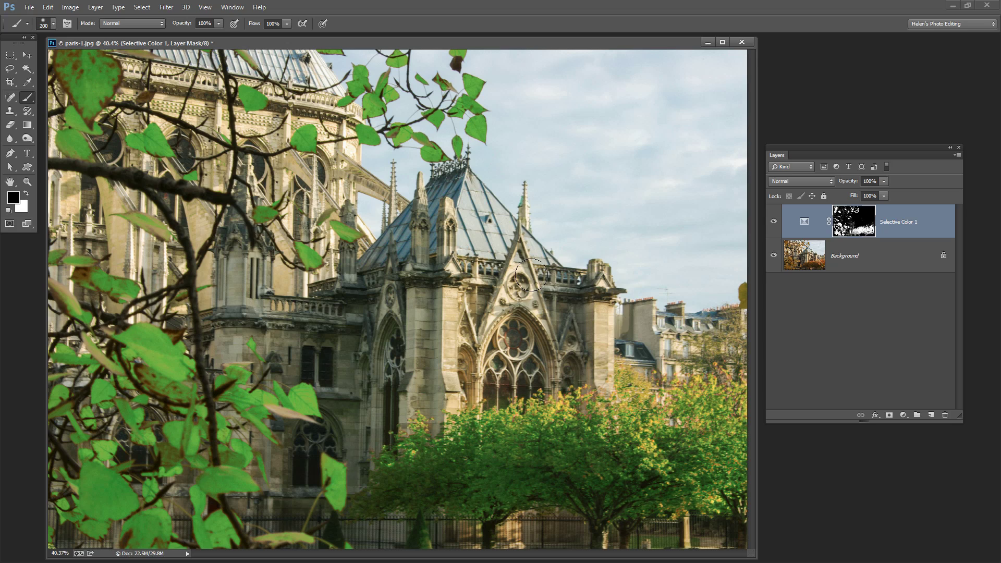
- Nudge the Reds Cyan in Selective Color 1, then switch to Yellows (Cyan +35, Magenta −62, Yellow +78)
{"action": "double_click", "coordinate": [804, 223]}
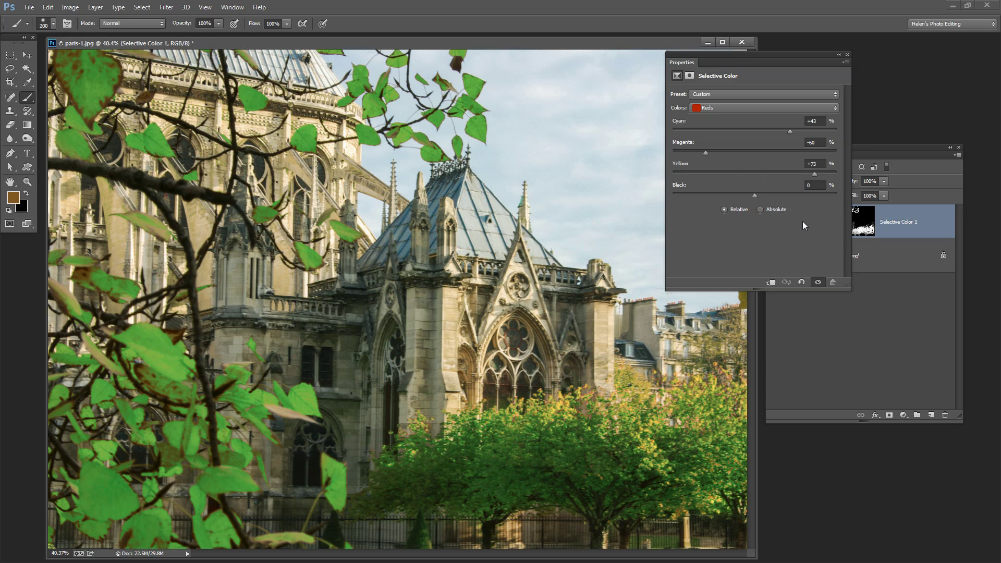
{"action": "left_click_drag", "start_coordinate": [720, 56], "coordinate": [802, 179]}
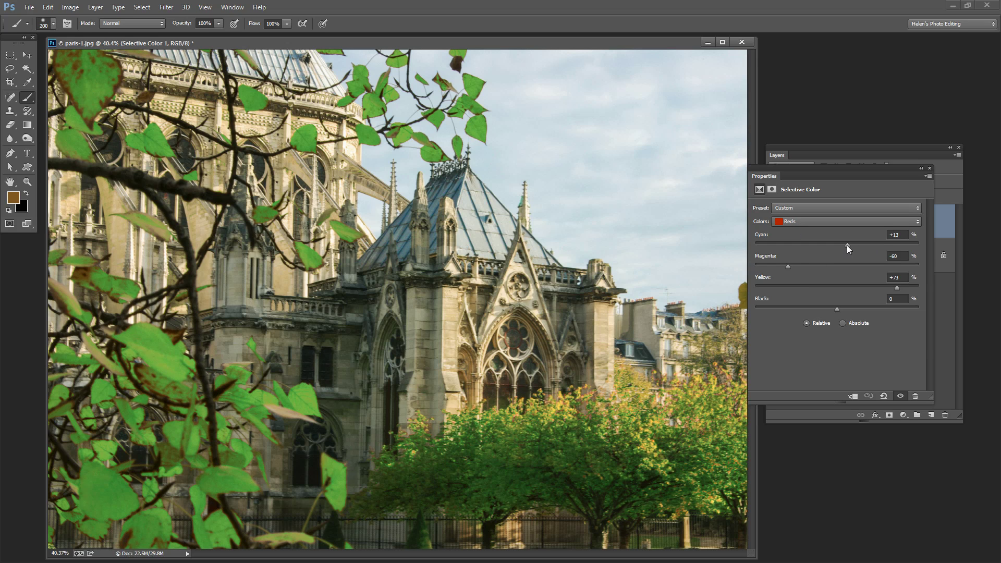
{"action": "left_click_drag", "start_coordinate": [842, 245], "coordinate": [845, 246]}
{"action": "left_click", "coordinate": [823, 220]}
{"action": "left_click", "coordinate": [815, 236]}
- Paint white on the Selective Color mask over the upper-left leaves with a resized brush
{"action": "left_click", "coordinate": [930, 169]}
{"action": "left_click", "coordinate": [859, 222]}
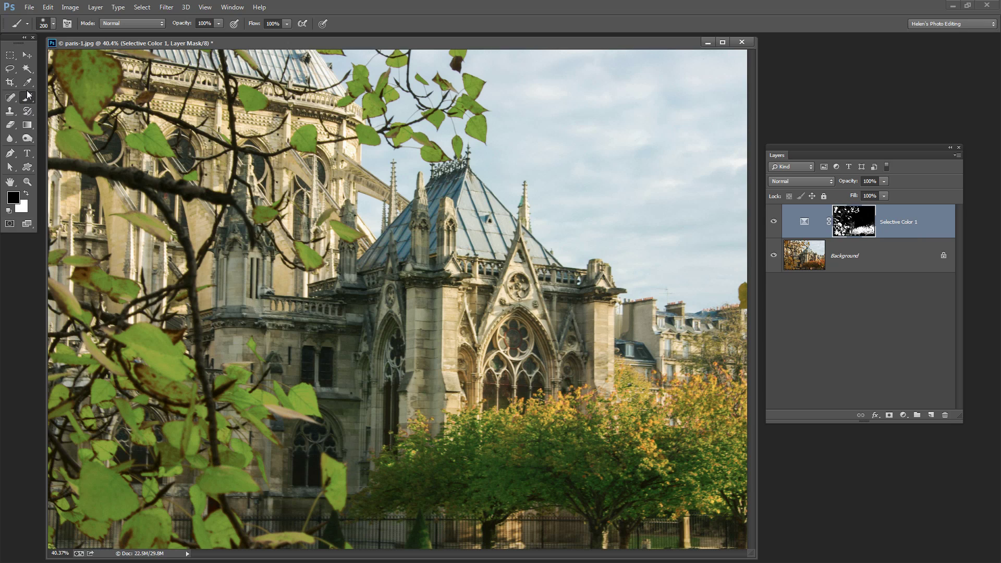
{"action": "left_click", "coordinate": [24, 193]}
{"action": "key", "text": "bracketleft"}
{"action": "key", "text": "bracketleft"}
{"action": "key", "text": "bracketleft"}
{"action": "key", "text": "bracketleft"}
{"action": "key", "text": "bracketleft"}
{"action": "key", "text": "bracketleft"}
{"action": "key", "text": "bracketleft"}
{"action": "key", "text": "bracketleft"}
{"action": "key", "text": "bracketleft"}
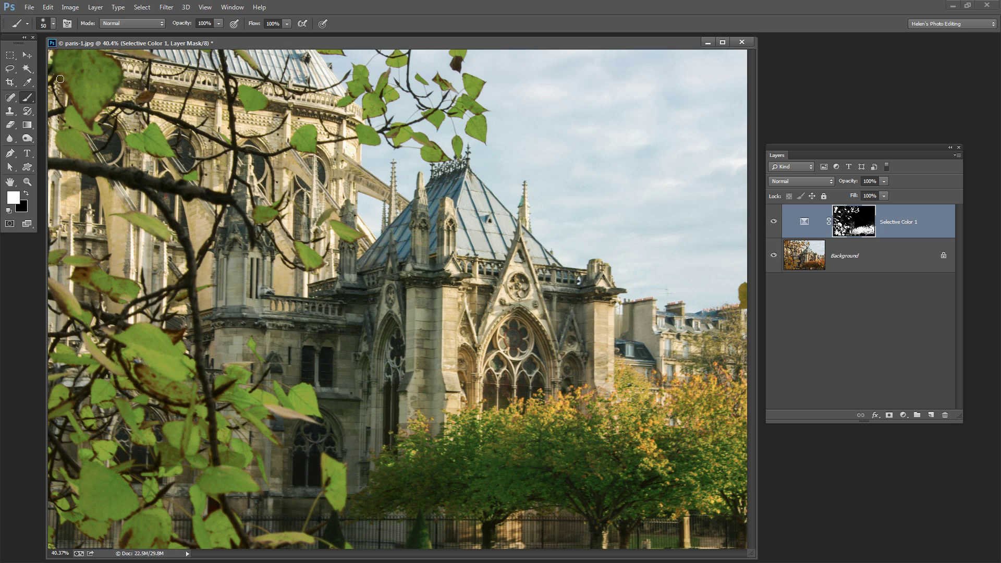
{"action": "key", "text": "bracketright"}
{"action": "key", "text": "bracketright"}
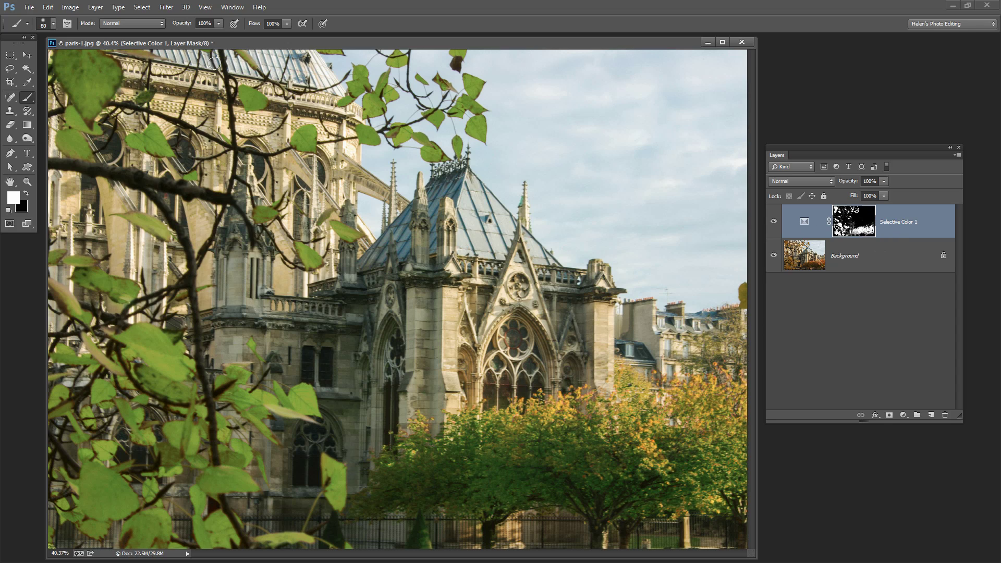
- Add a new Hue/Saturation adjustment layer from the Layer menu
{"action": "left_click", "coordinate": [95, 7]}
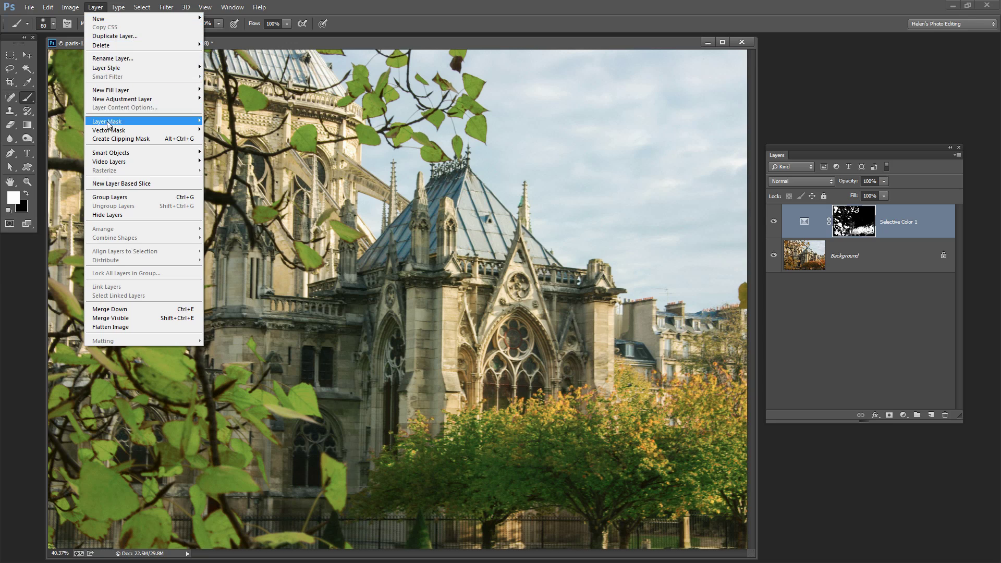
{"action": "mouse_move", "coordinate": [128, 99]}
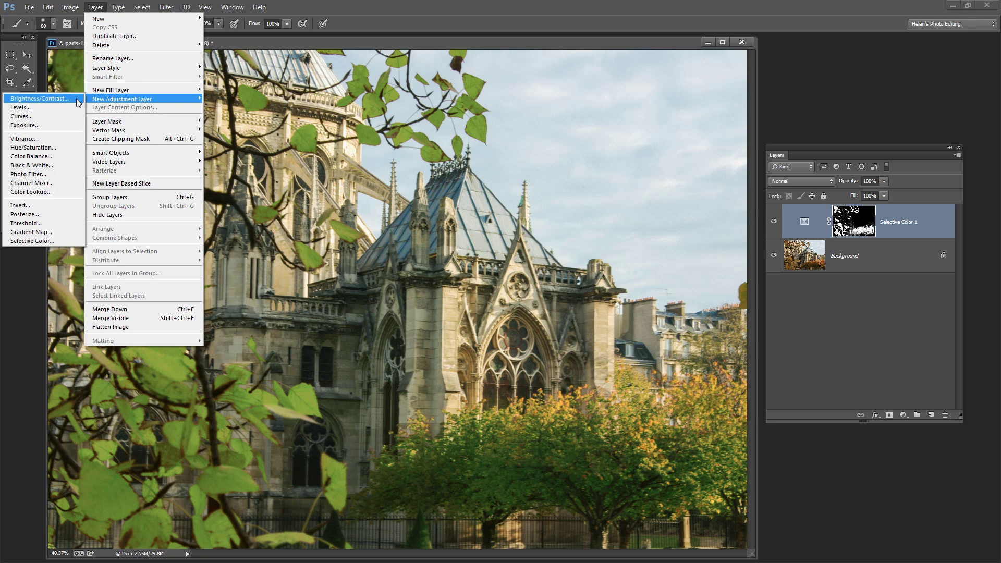
{"action": "left_click", "coordinate": [34, 148]}
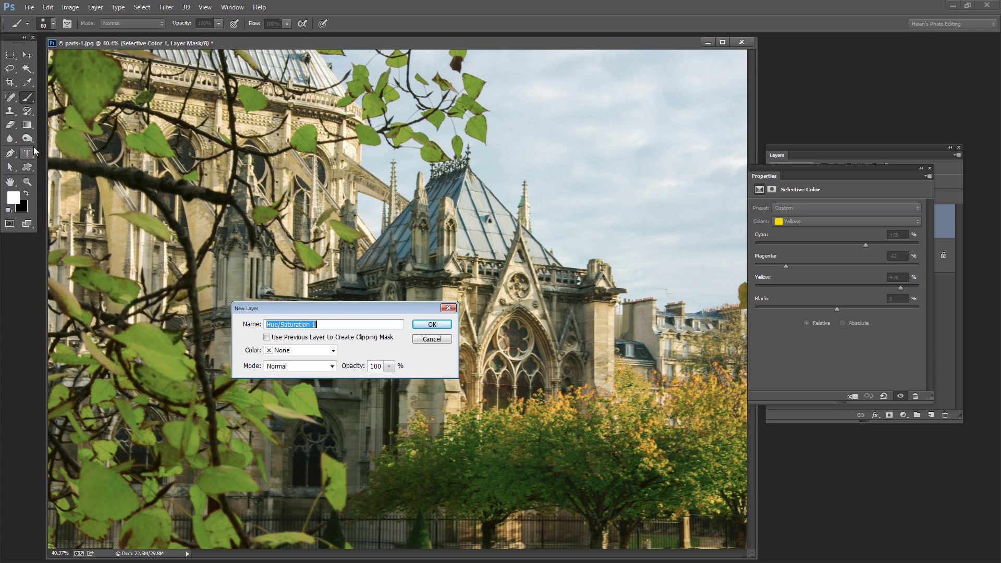
{"action": "left_click", "coordinate": [441, 325]}
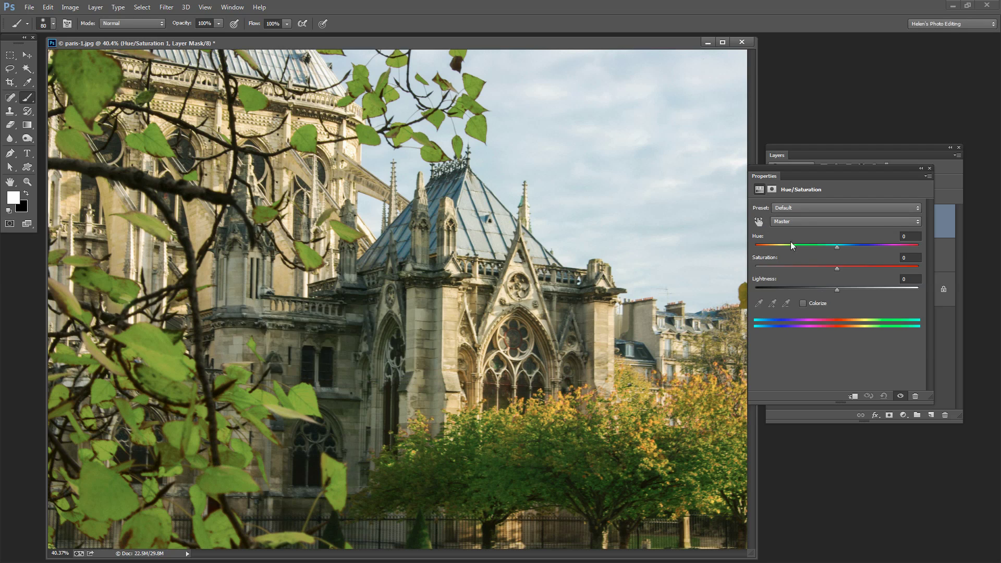
- Set the Blues to Hue 0, Saturation +45 and Lightness −11
{"action": "left_click_drag", "start_coordinate": [808, 173], "coordinate": [755, 120]}
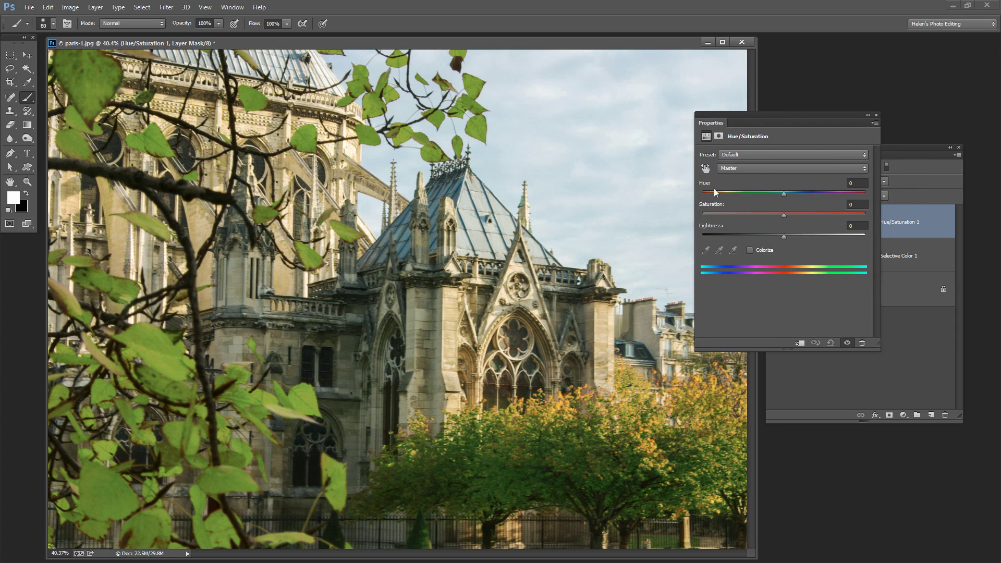
{"action": "left_click", "coordinate": [750, 169]}
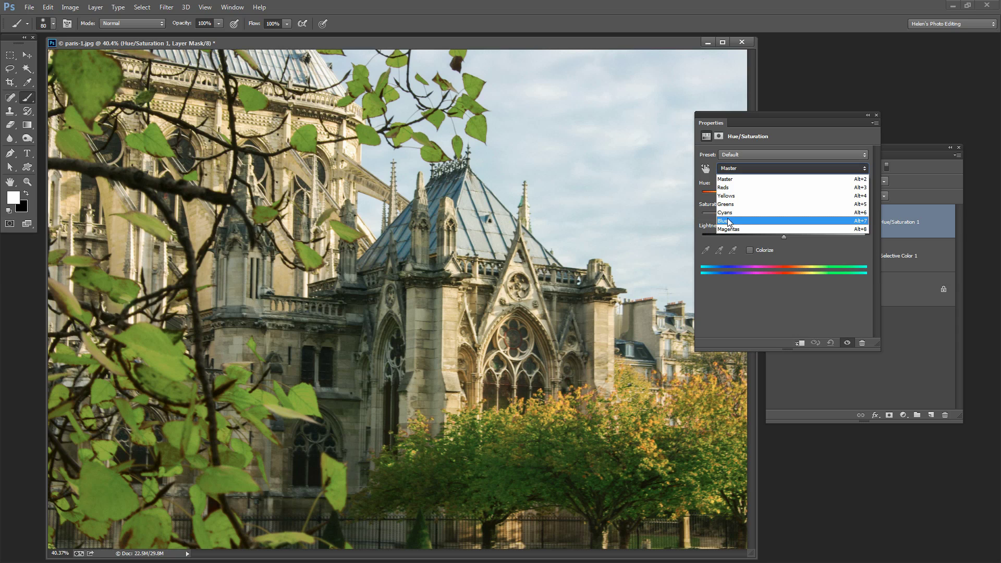
{"action": "left_click", "coordinate": [729, 221]}
{"action": "left_click_drag", "start_coordinate": [748, 115], "coordinate": [753, 139]}
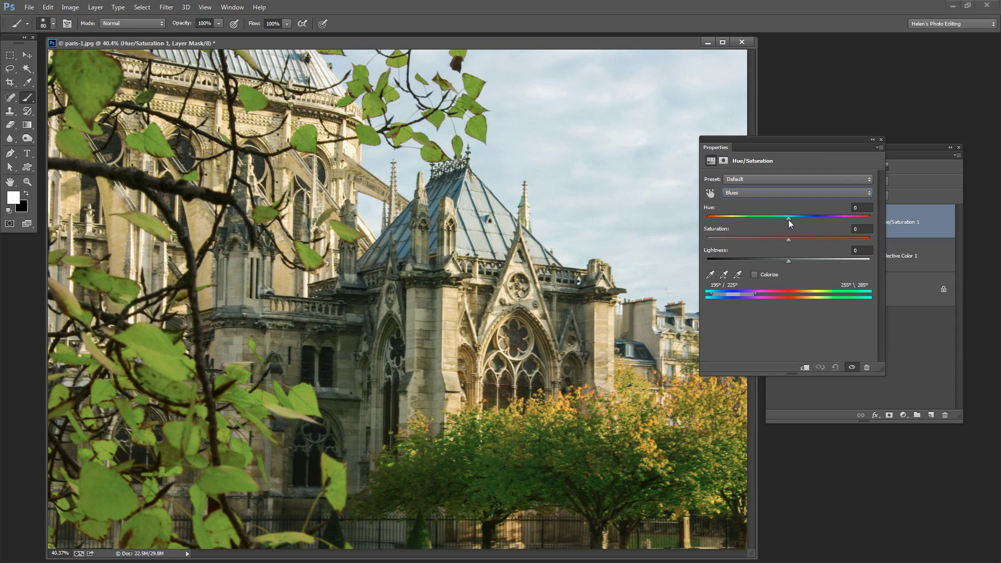
{"action": "mouse_move", "coordinate": [788, 219]}
{"action": "left_mouse_down"}
{"action": "mouse_move", "coordinate": [741, 221]}
{"action": "mouse_move", "coordinate": [860, 221]}
{"action": "mouse_move", "coordinate": [806, 218]}
{"action": "left_mouse_up"}
{"action": "type", "text": "0"}
{"action": "left_click_drag", "start_coordinate": [789, 239], "coordinate": [821, 244]}
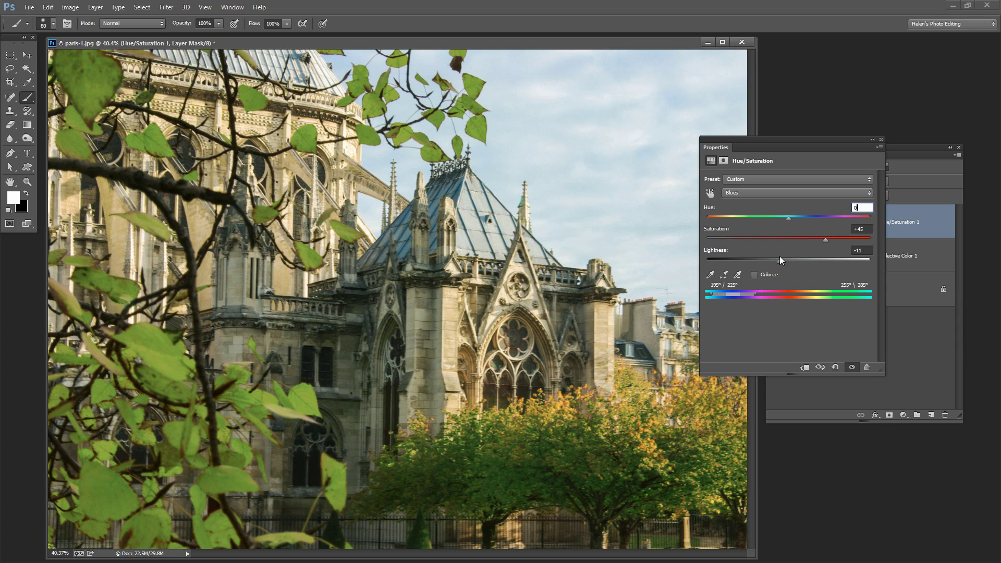
- Tune the Cyans to Saturation +57 and Lightness −22, then close the settings
{"action": "left_click", "coordinate": [761, 193]}
{"action": "left_click", "coordinate": [787, 230]}
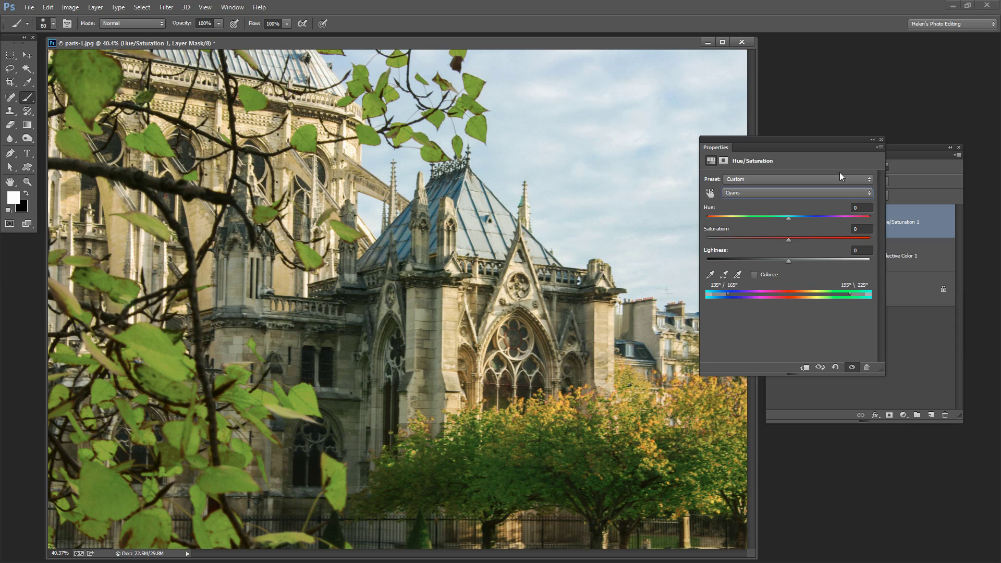
{"action": "left_click", "coordinate": [791, 238]}
{"action": "mouse_move", "coordinate": [770, 261]}
{"action": "left_mouse_down"}
{"action": "mouse_move", "coordinate": [802, 264]}
{"action": "mouse_move", "coordinate": [772, 259]}
{"action": "left_mouse_up"}
{"action": "left_click_drag", "start_coordinate": [834, 239], "coordinate": [837, 242]}
{"action": "left_click", "coordinate": [881, 141]}
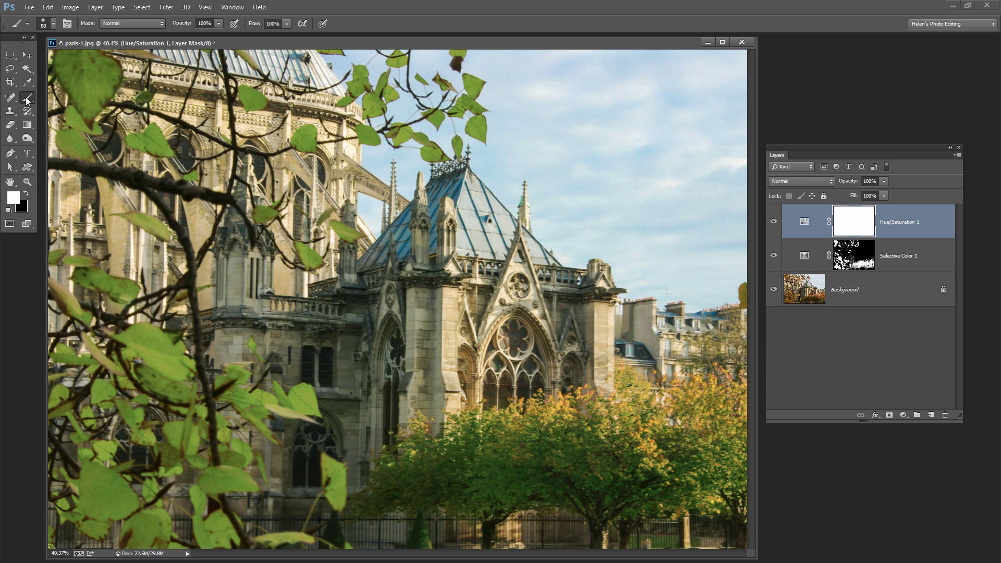
- Paint black on the Hue/Saturation mask over the cathedral roof and right-hand buildings
{"action": "left_click", "coordinate": [26, 194]}
{"action": "key", "text": "bracketright"}
{"action": "key", "text": "bracketright"}
{"action": "key", "text": "bracketright"}
{"action": "key", "text": "bracketright"}
{"action": "mouse_move", "coordinate": [380, 252]}
{"action": "left_mouse_down"}
{"action": "mouse_move", "coordinate": [412, 243]}
{"action": "mouse_move", "coordinate": [454, 181]}
{"action": "left_mouse_up"}
{"action": "left_click", "coordinate": [665, 324]}
{"action": "left_click_drag", "start_coordinate": [704, 335], "coordinate": [640, 343]}
- Zoom in and mask the spire with a small black brush, then fit the photo to the window
{"action": "key", "text": "z"}
{"action": "left_click_drag", "start_coordinate": [508, 172], "coordinate": [553, 255]}
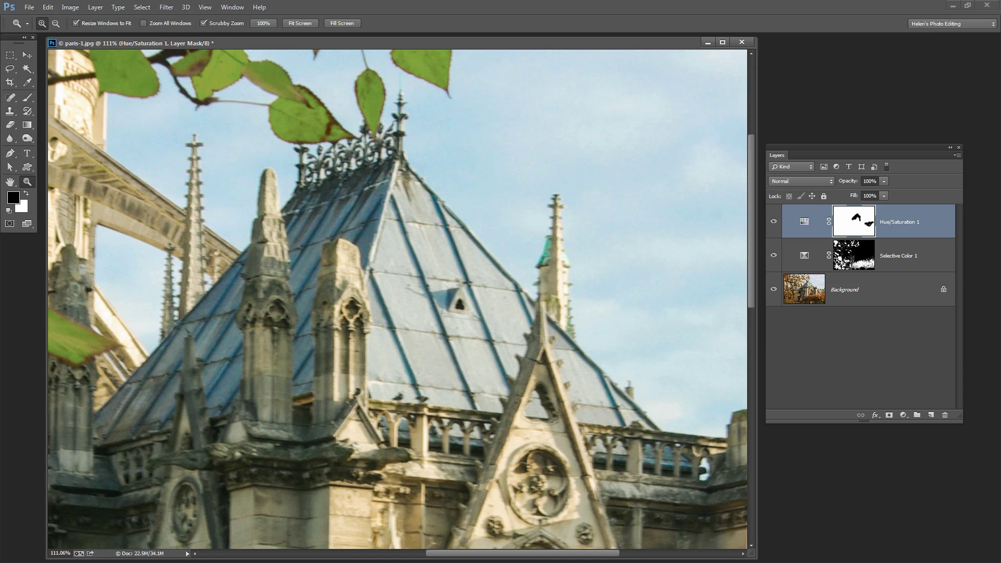
{"action": "left_click", "coordinate": [28, 97]}
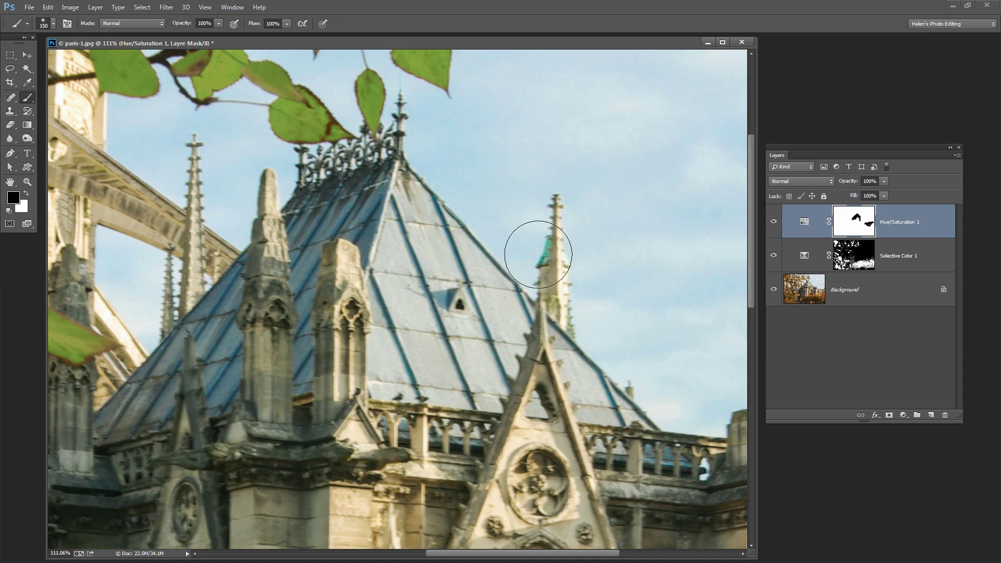
{"action": "key", "text": "bracketleft"}
{"action": "key", "text": "bracketleft"}
{"action": "key", "text": "bracketleft"}
{"action": "key", "text": "bracketleft"}
{"action": "key", "text": "bracketleft"}
{"action": "key", "text": "bracketleft"}
{"action": "key", "text": "bracketleft"}
{"action": "key", "text": "bracketleft"}
{"action": "key", "text": "bracketleft"}
{"action": "key", "text": "bracketright"}
{"action": "key", "text": "bracketright"}
{"action": "key", "text": "bracketright"}
{"action": "key", "text": "ctrl+0"}
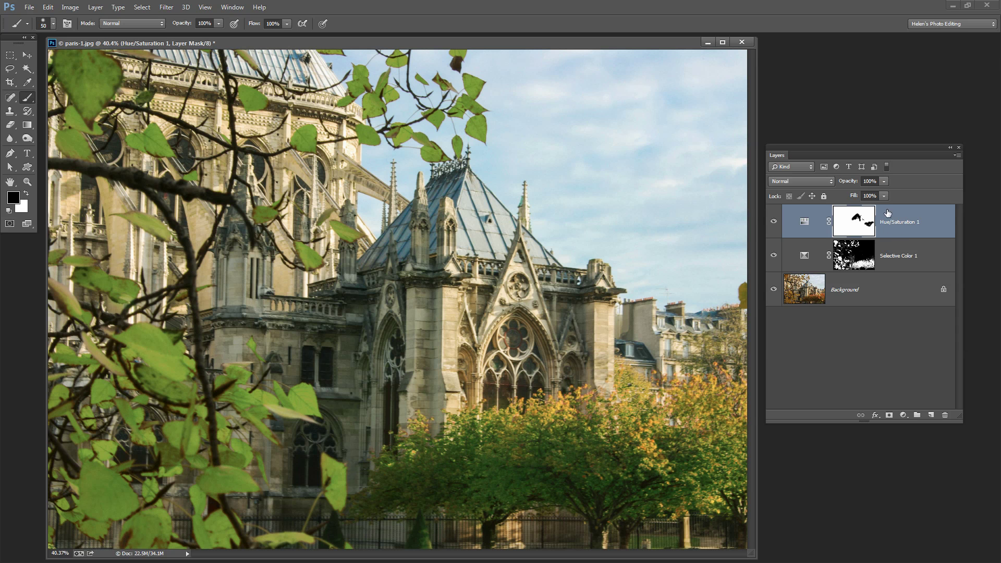
{"action": "left_click", "coordinate": [775, 223]}
{"action": "left_click", "coordinate": [774, 222]}
{"action": "left_click", "coordinate": [773, 222]}
{"action": "left_click", "coordinate": [774, 222]}
{"action": "left_click", "coordinate": [773, 223]}
{"action": "left_click", "coordinate": [774, 222]}
{"action": "left_click", "coordinate": [773, 256]}
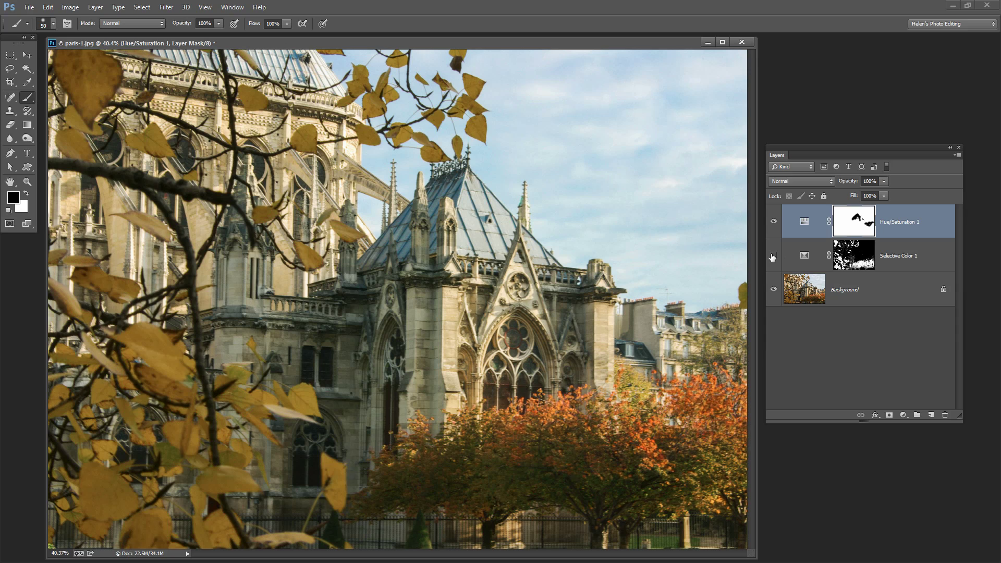
{"action": "left_click", "coordinate": [772, 256]}
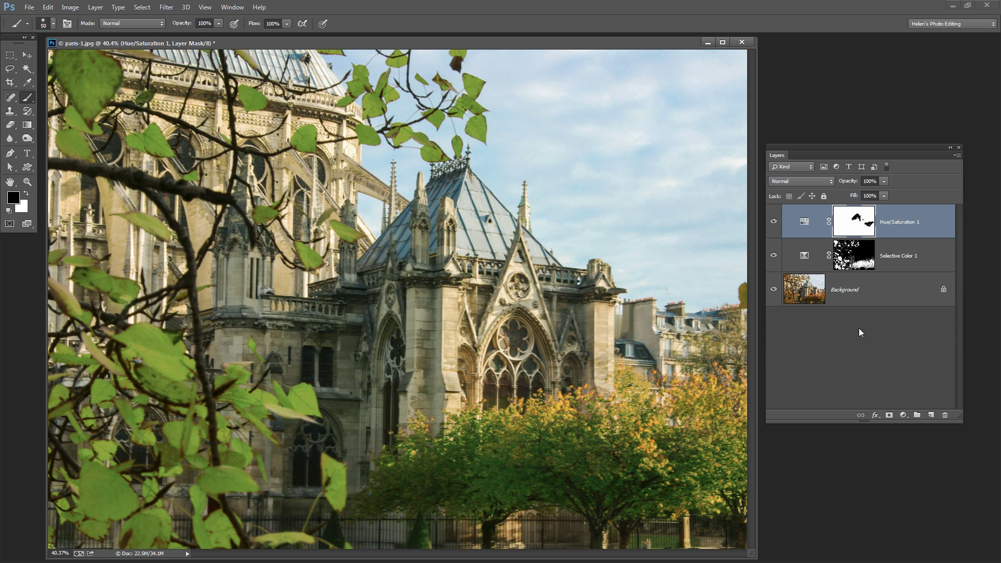
{"action": "left_click", "coordinate": [774, 221]}
{"action": "left_click", "coordinate": [773, 255]}
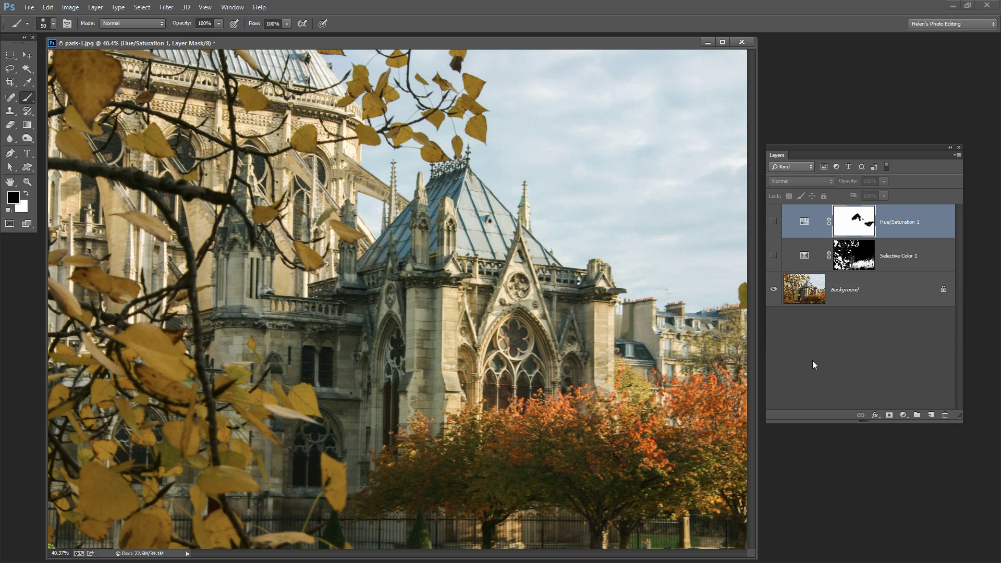
{"action": "left_click", "coordinate": [773, 256]}
{"action": "left_click", "coordinate": [773, 222]}
{"action": "left_click", "coordinate": [774, 222]}
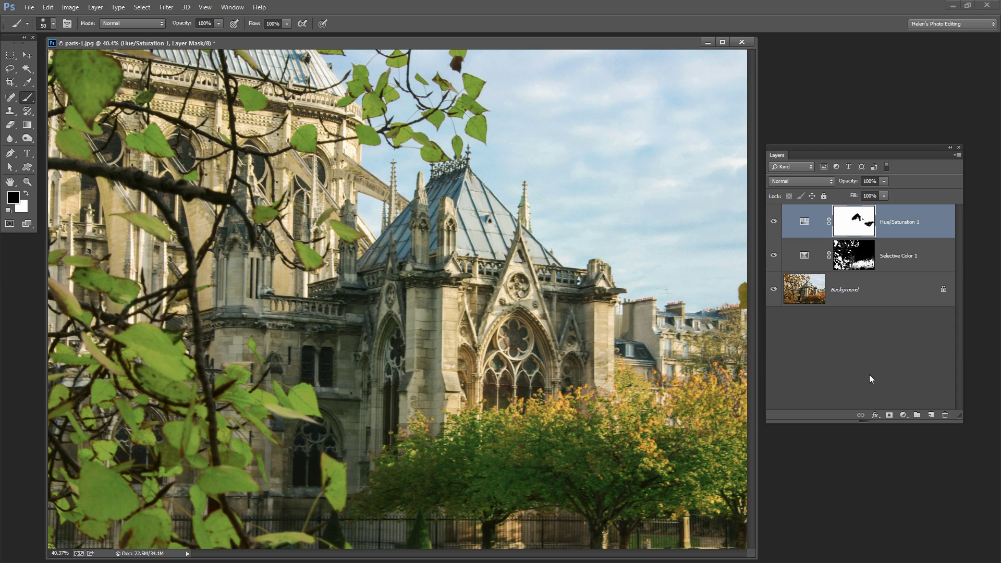